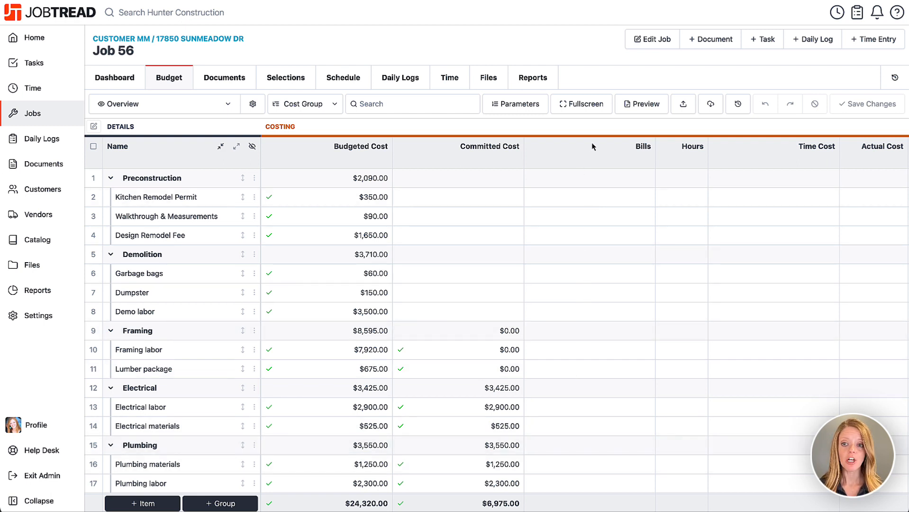
Start a new vendor bill document for the job with Home Depot as the vendor.
click(705, 42)
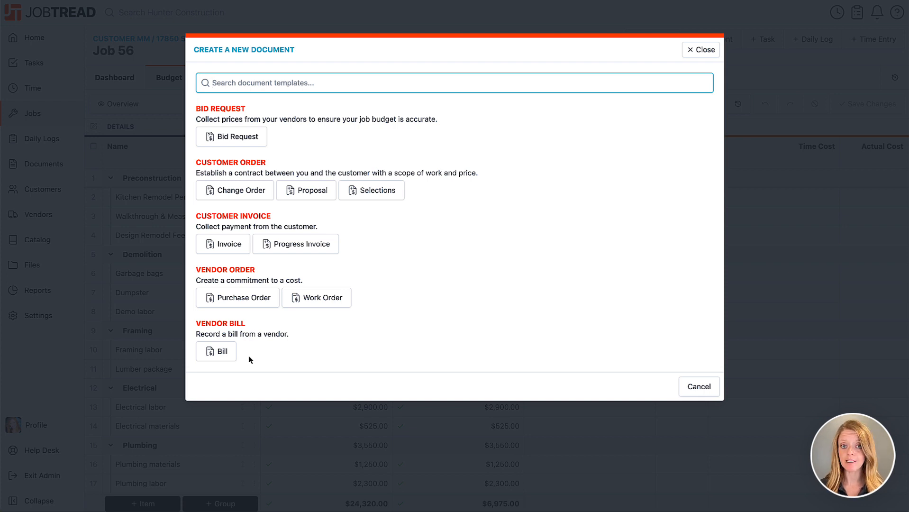
click(222, 353)
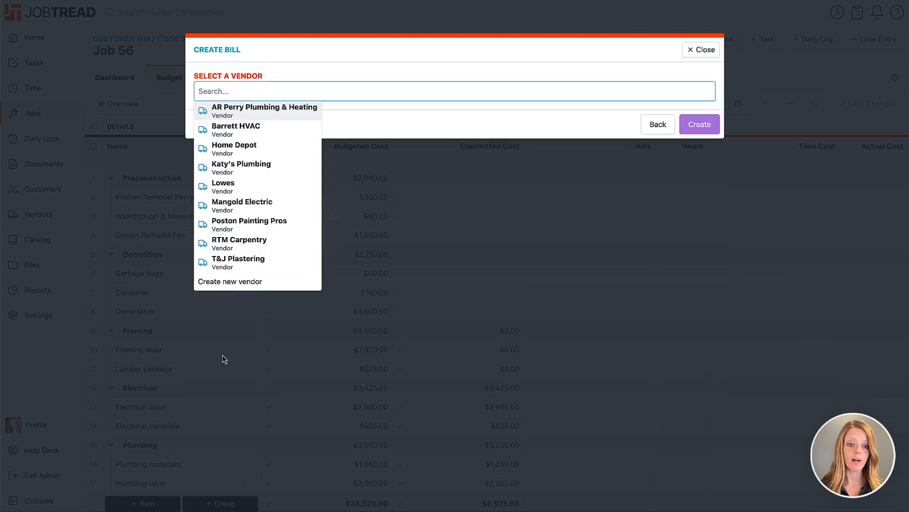
click(245, 152)
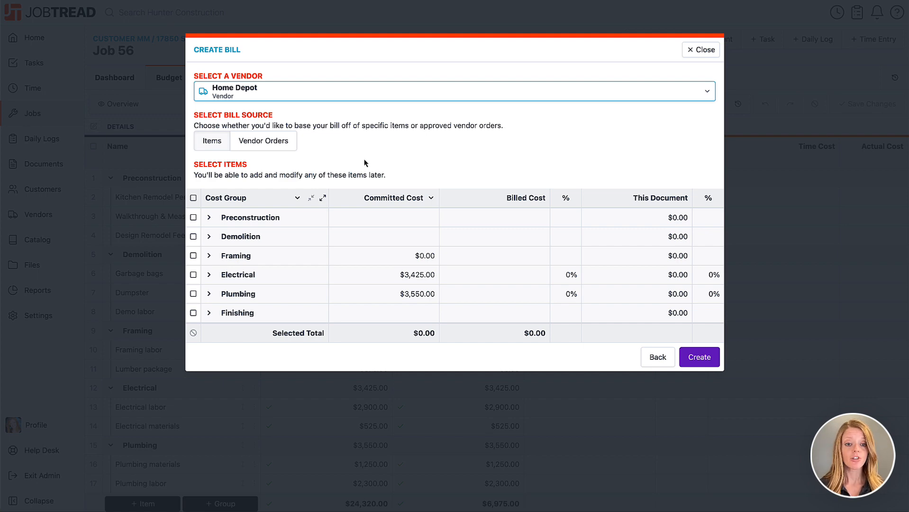
Expand all cost groups in the bill's item list and compare them against Approved Cost.
click(323, 199)
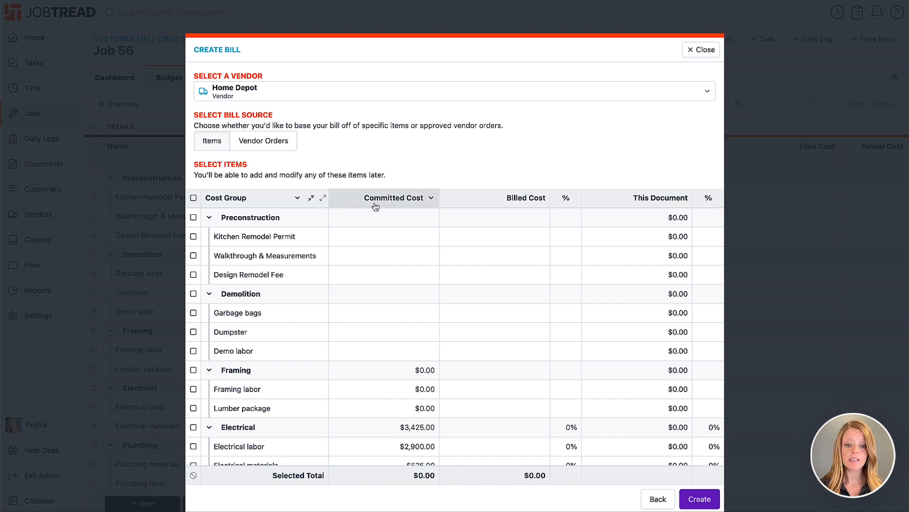
click(430, 199)
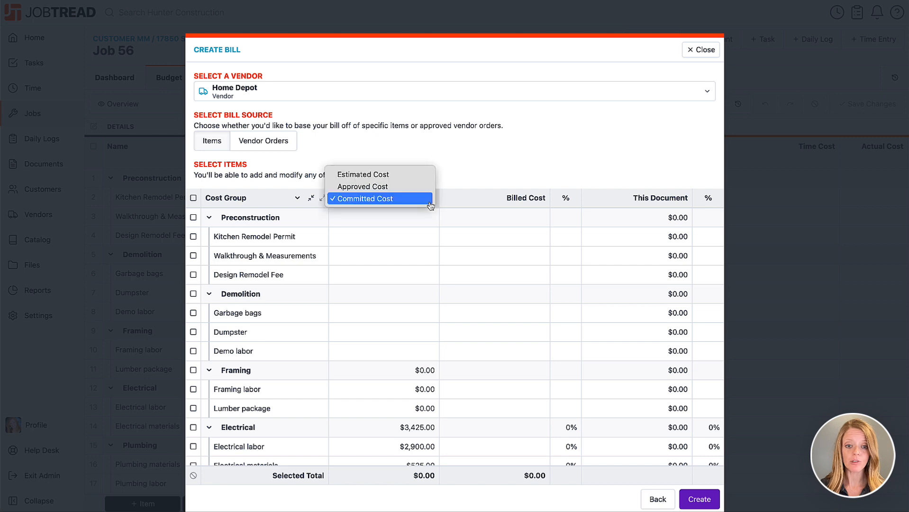
click(411, 187)
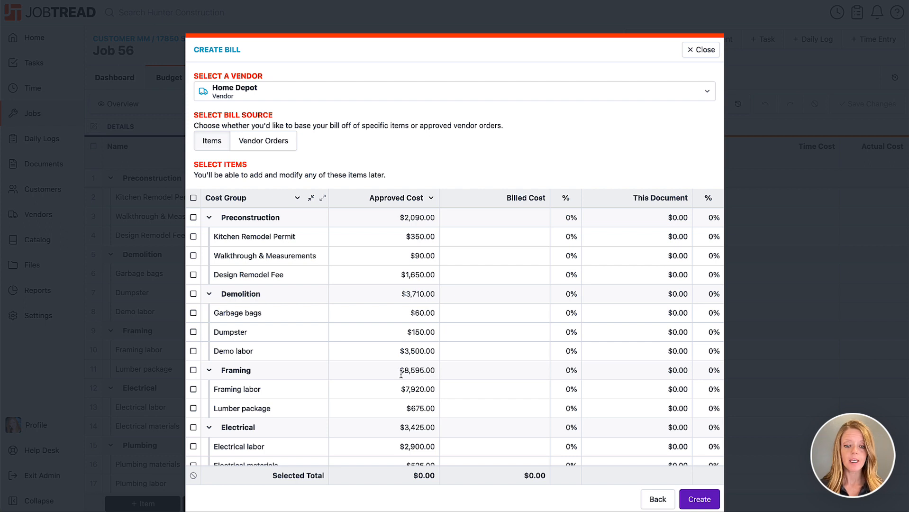
Under Demolition, set this bill's amounts to $70 for Garbage bags and $175 for Dumpster.
click(662, 314)
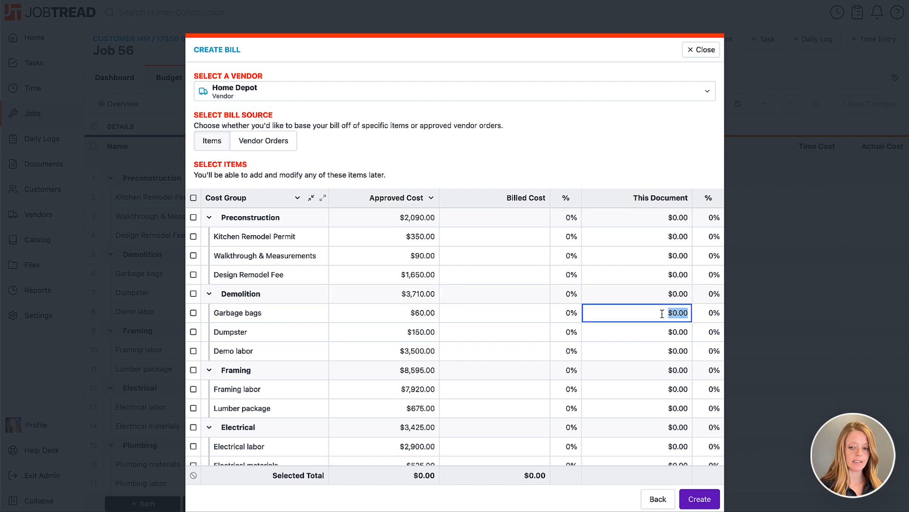
text(70)
key(Return)
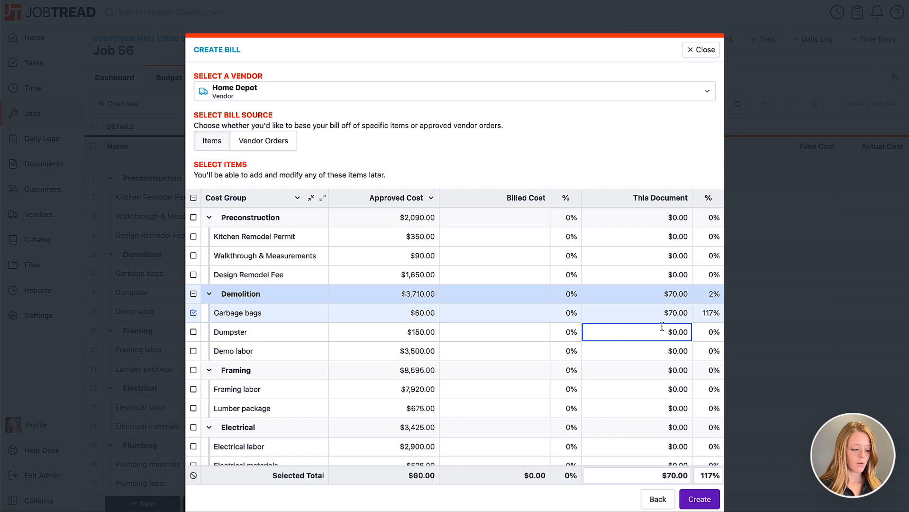
click(662, 326)
text(175)
Under Finishing, bill $100 for Cleaning materials and $1,800 for Accessories, and create the bill.
scroll(657, 374, down, 3)
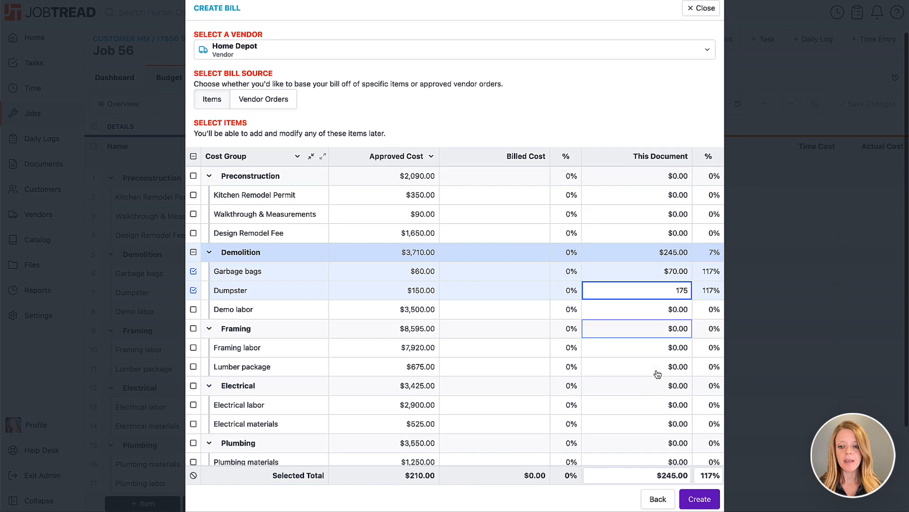
click(644, 407)
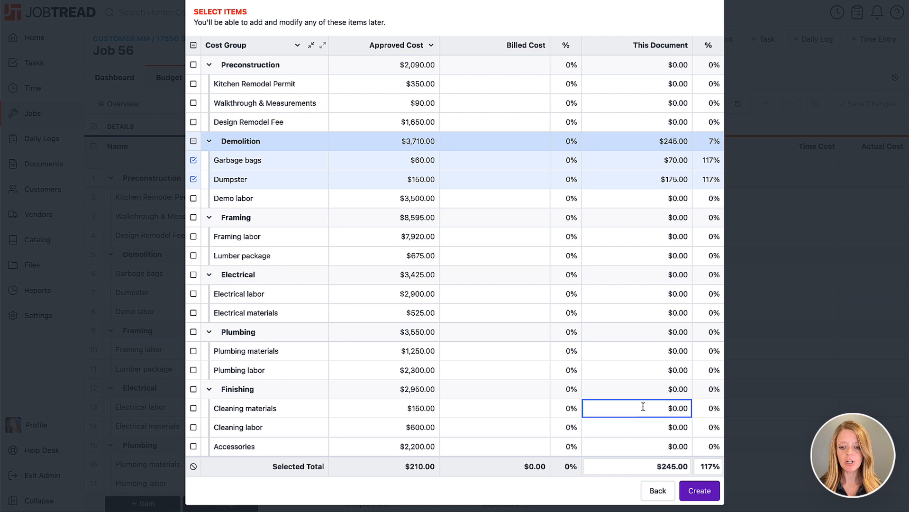
text(100)
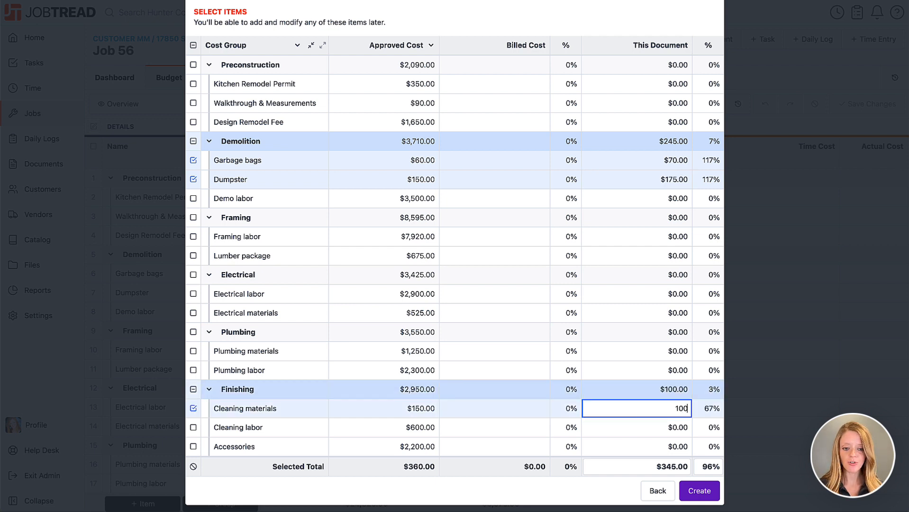
click(649, 449)
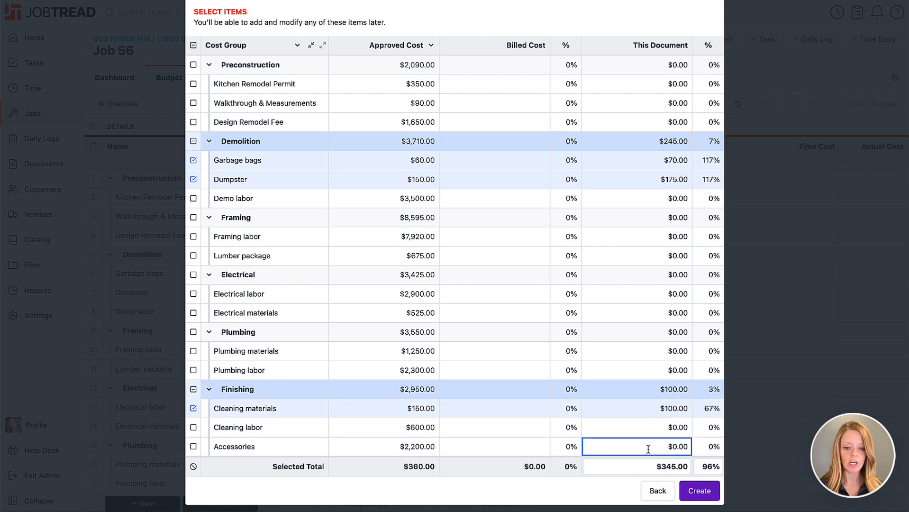
text(1800)
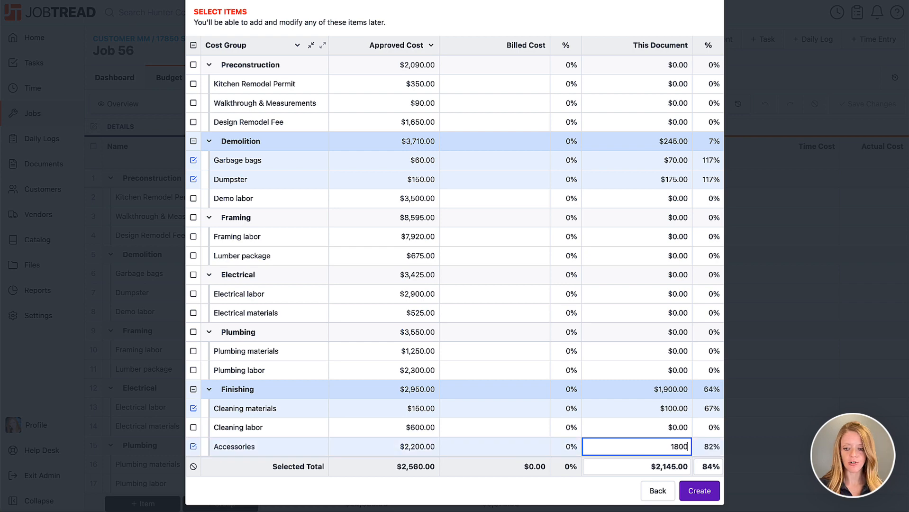
click(615, 502)
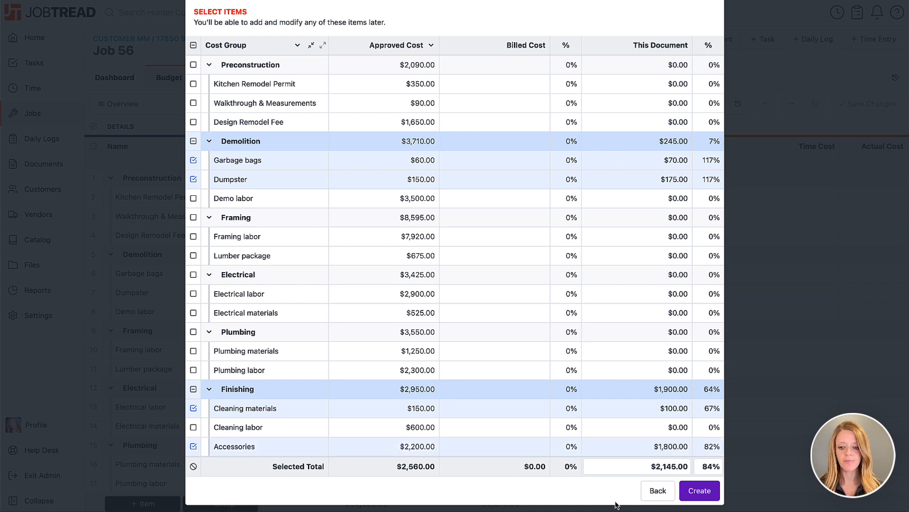
scroll(621, 426, up, 3)
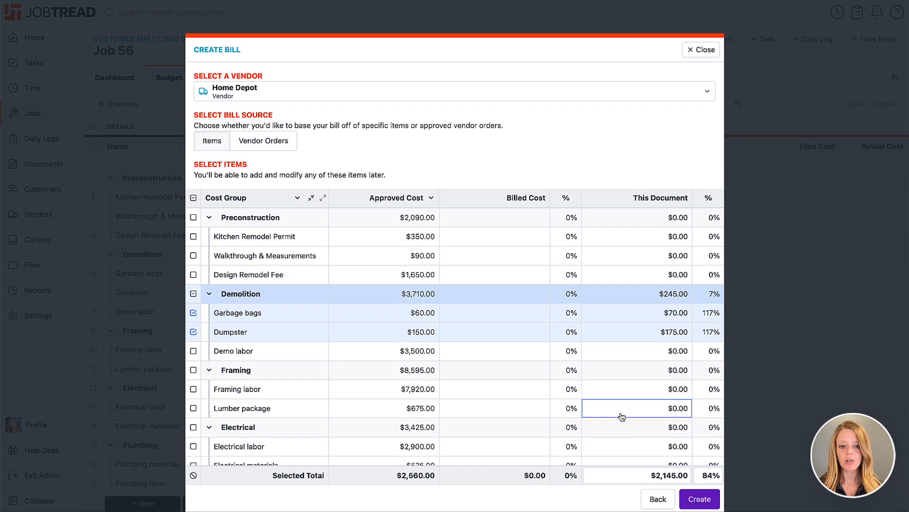
click(700, 499)
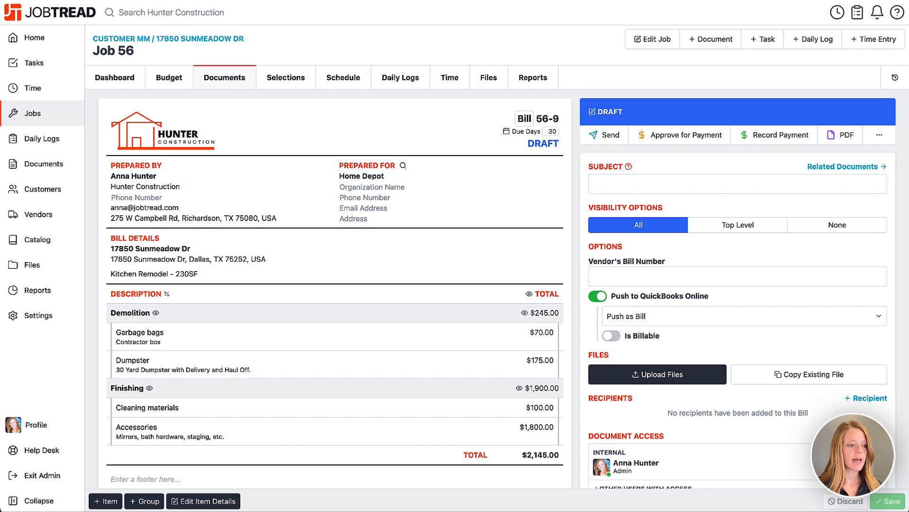
Attach the receipt image Home Depot.jpeg to the draft bill's files without any tags.
drag(567, 324, 624, 362)
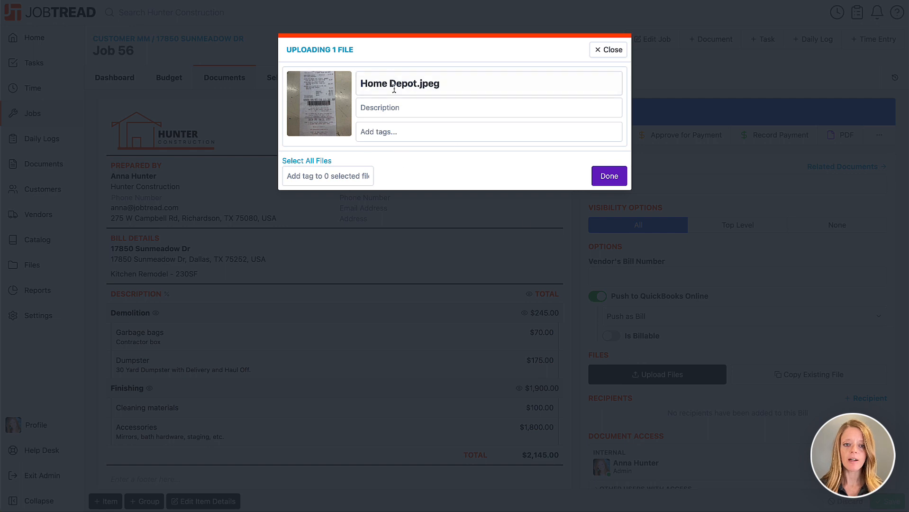
click(393, 131)
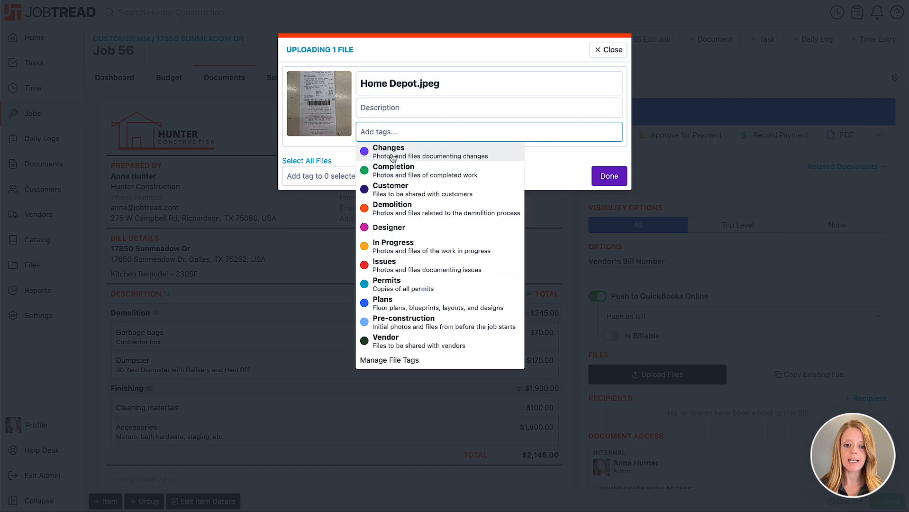
click(565, 168)
click(611, 177)
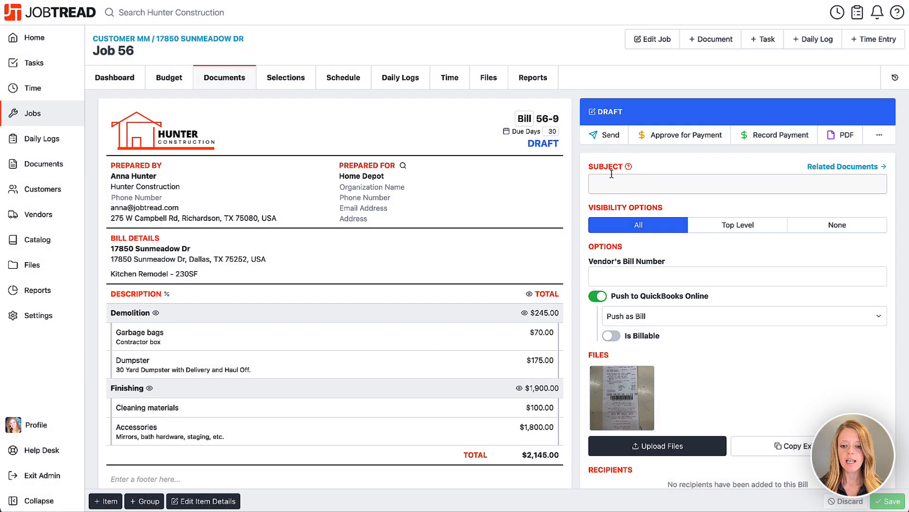
scroll(660, 299, down, 2)
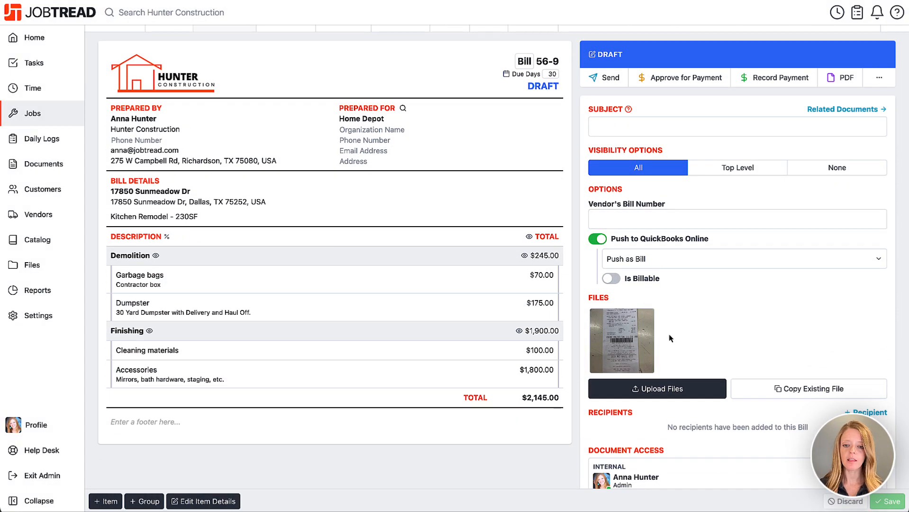
Add a new payment for the bill's full amount, dated yesterday, with Card as the method.
scroll(670, 338, up, 2)
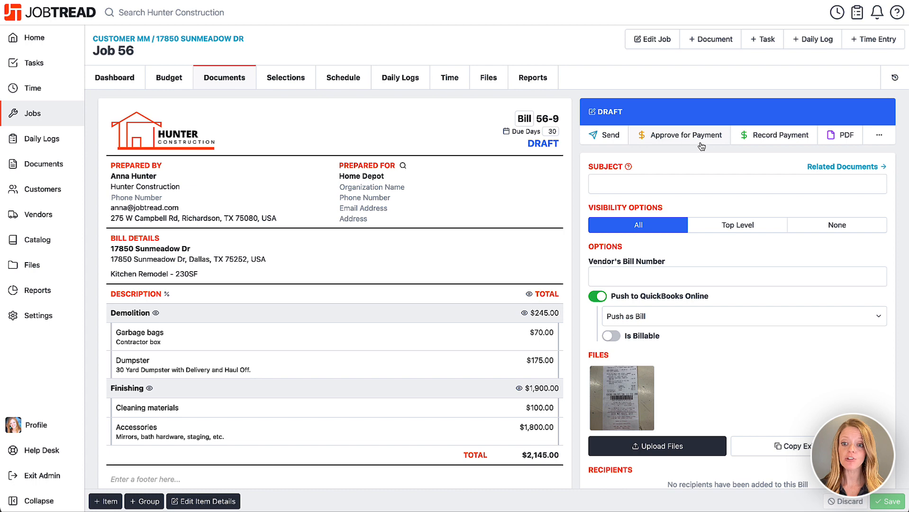
click(772, 138)
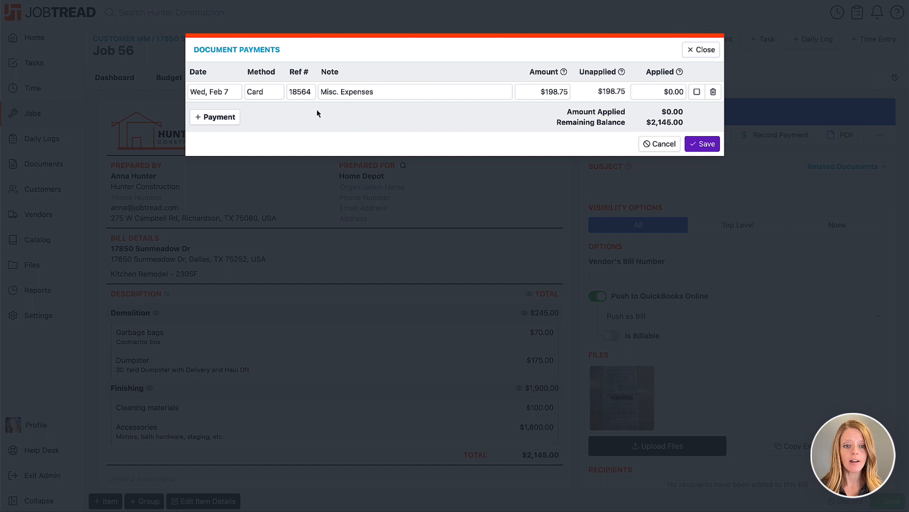
click(218, 119)
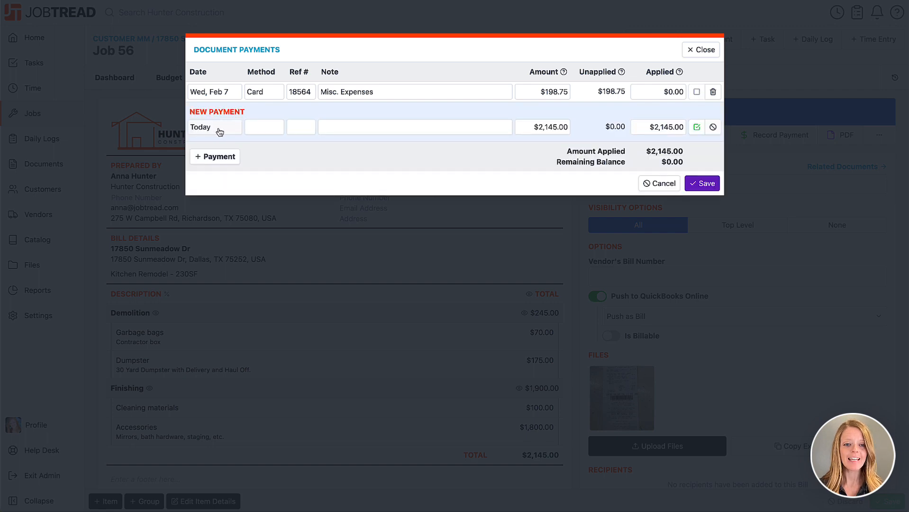
click(219, 131)
click(177, 194)
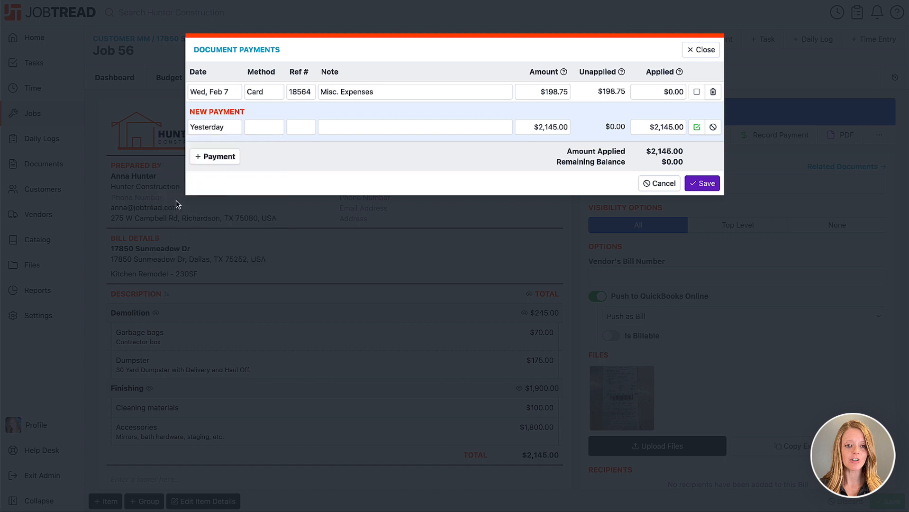
click(264, 127)
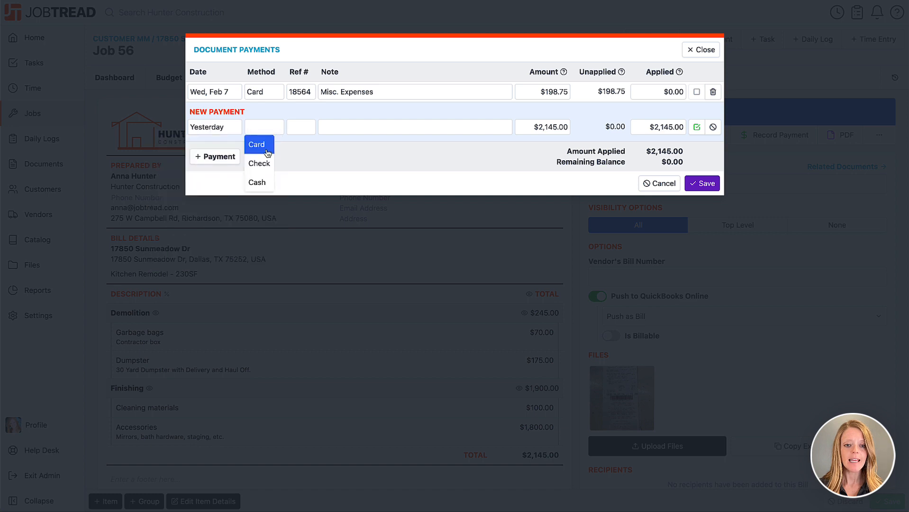
click(265, 150)
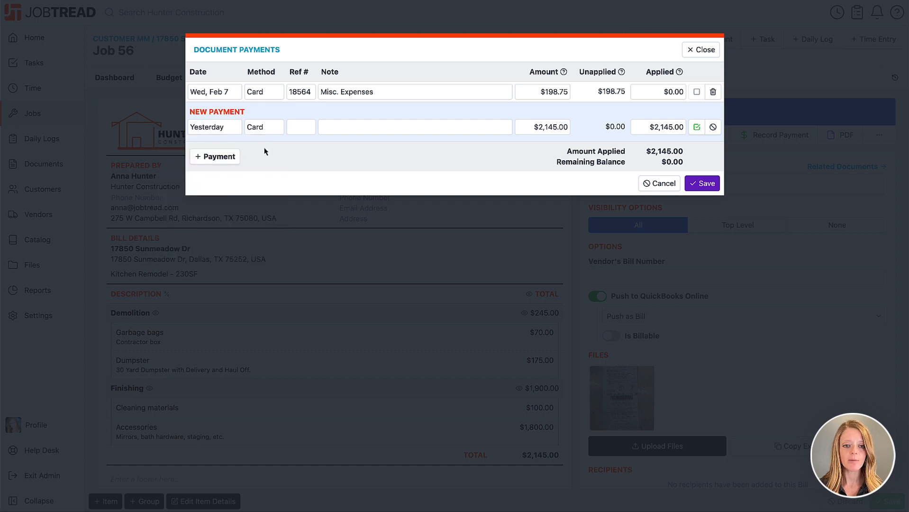
Enter the payment's reference number and the note "Misc. Materials - Company Card", and save the payment.
click(299, 129)
text(8626)
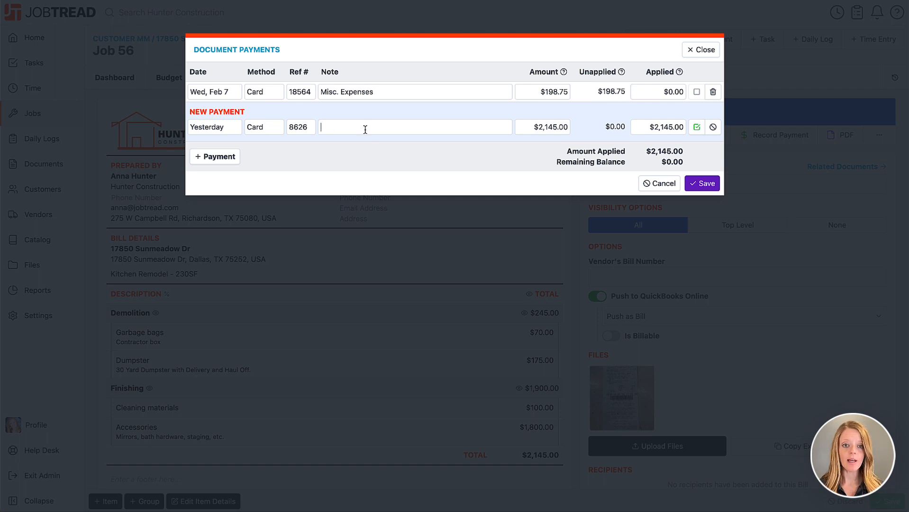
click(365, 130)
text(Mi)
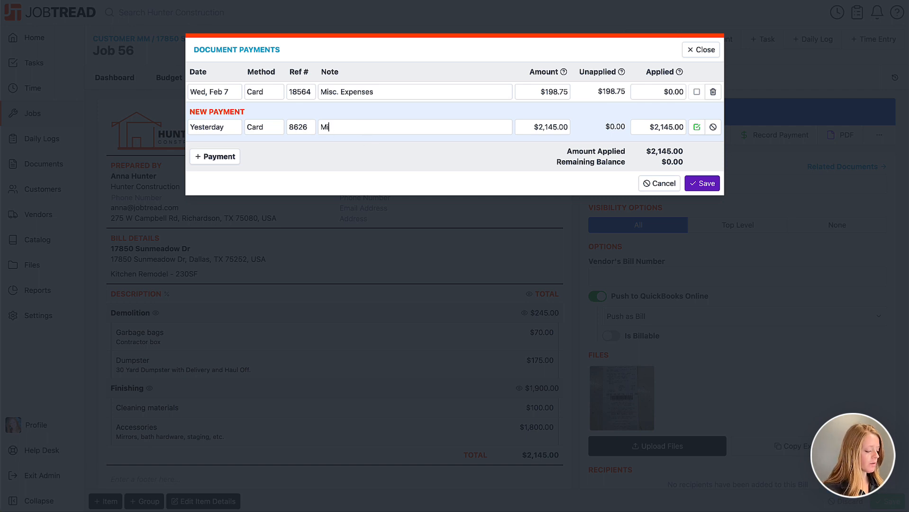
text(sc. Materials)
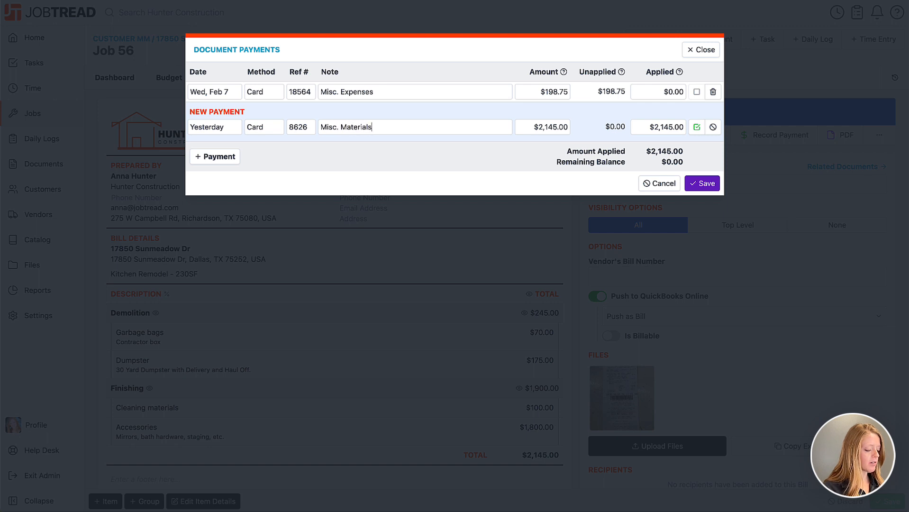
text( - Company Card)
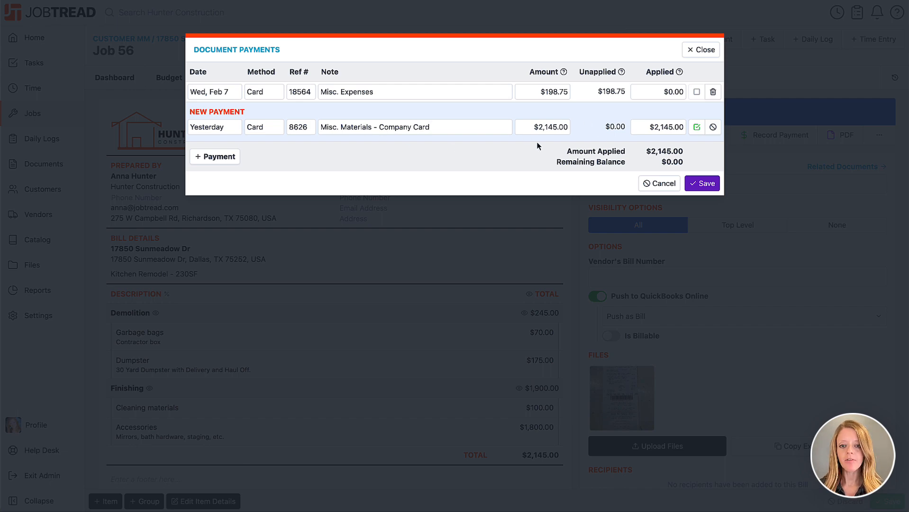
click(703, 184)
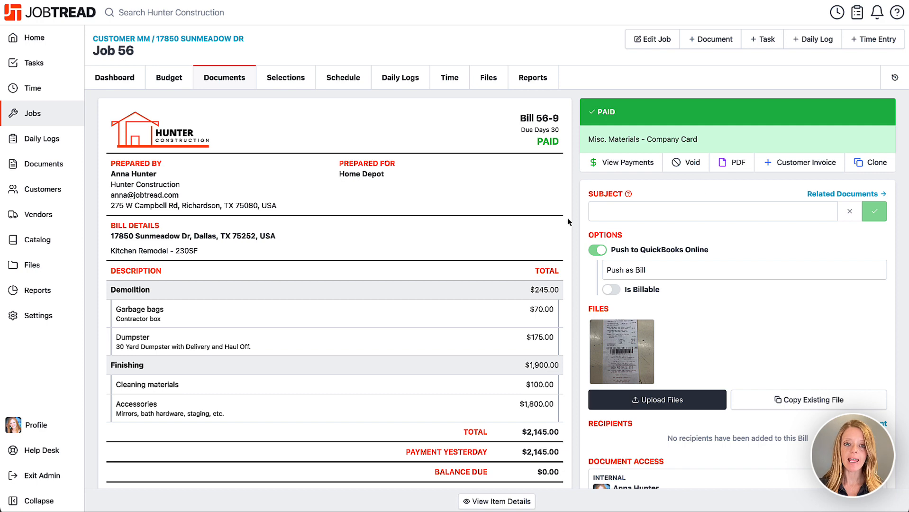
Review the paid bill, then compare billed and budgeted costs in the job's budget and check which bill is behind the Dumpster cost.
scroll(567, 217, down, 3)
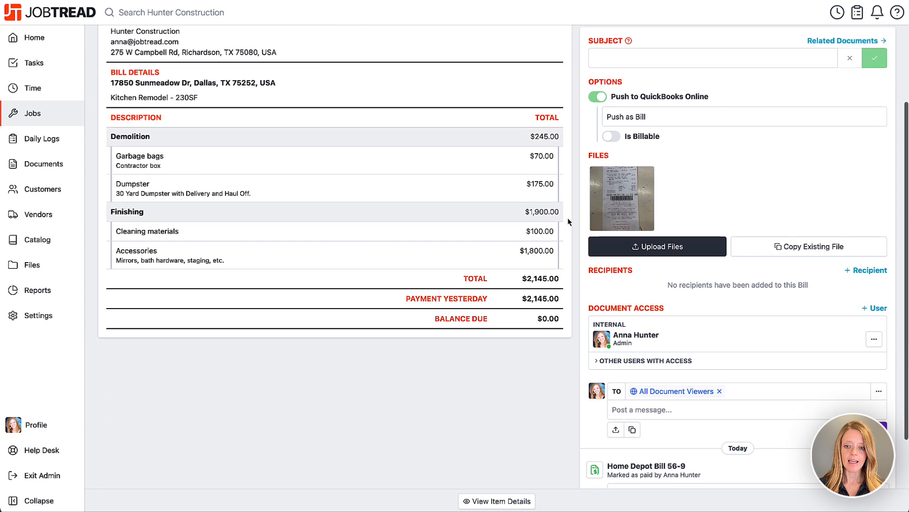
scroll(567, 218, up, 3)
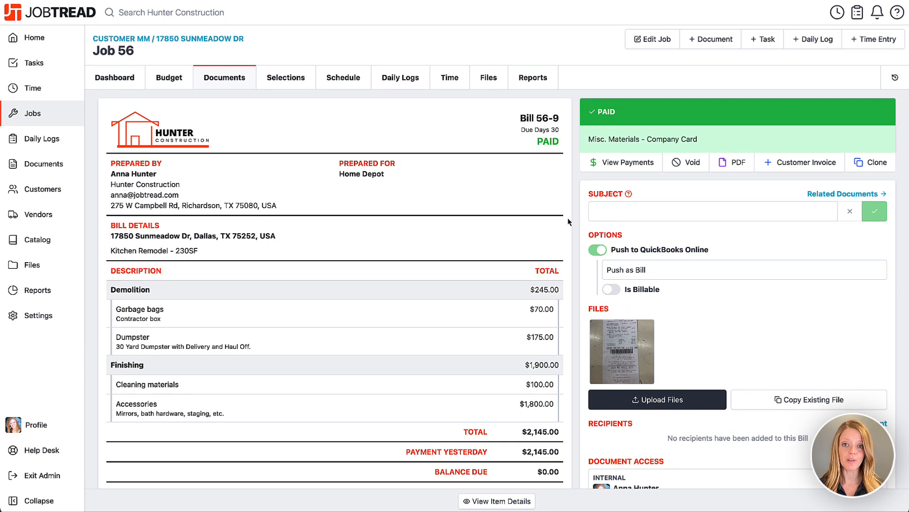
click(178, 81)
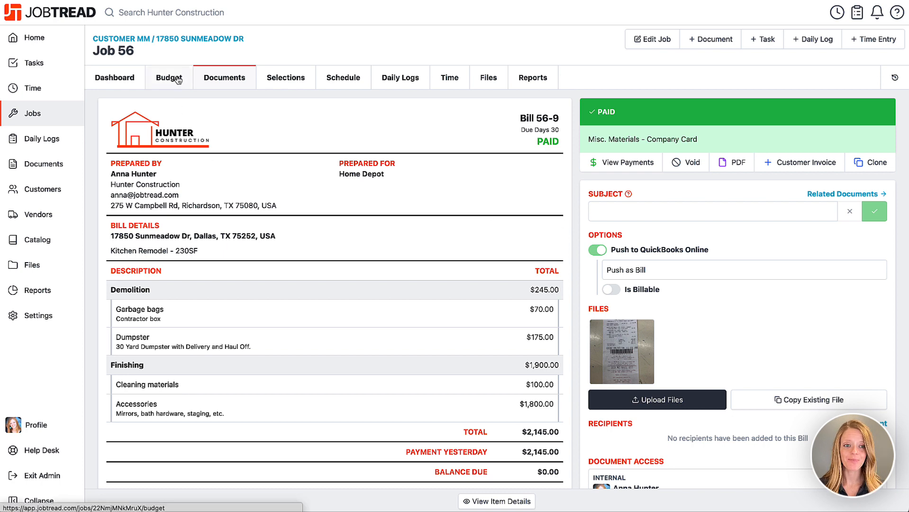
scroll(482, 130, right, 2)
scroll(483, 130, right, 10)
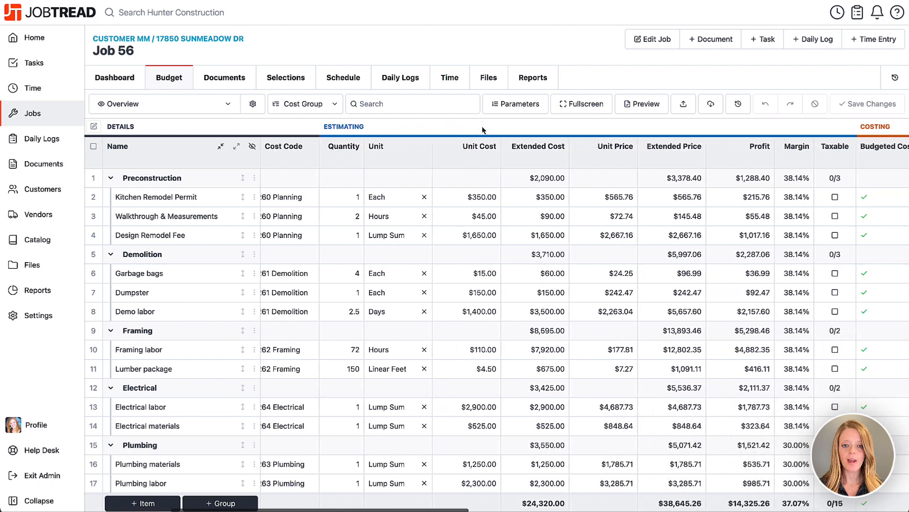
scroll(483, 129, right, 5)
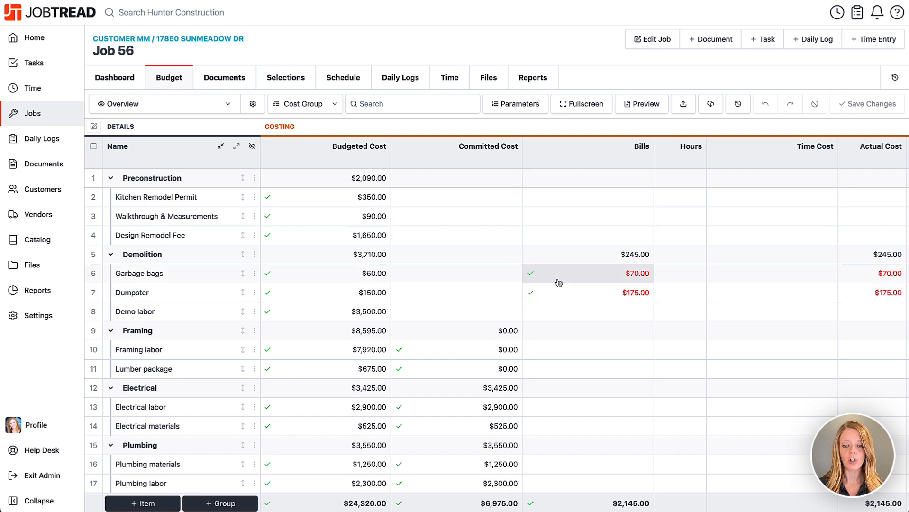
scroll(567, 304, down, 3)
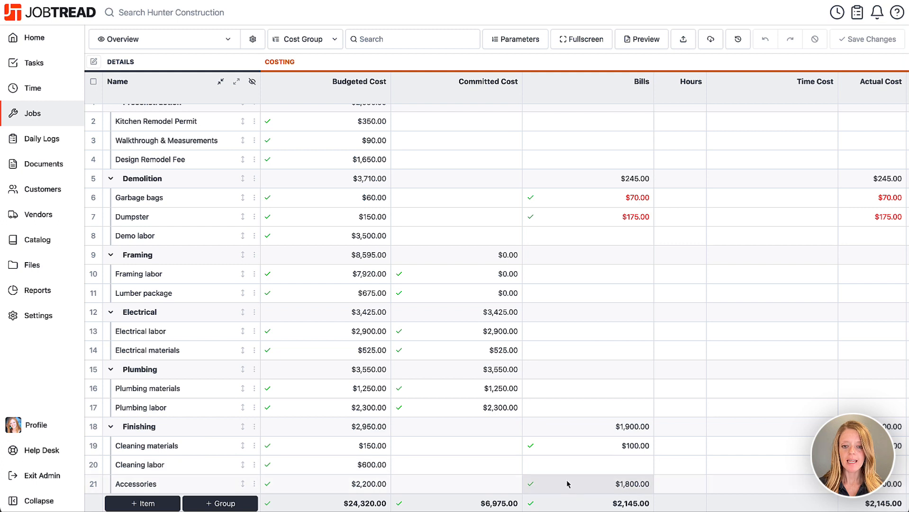
click(574, 222)
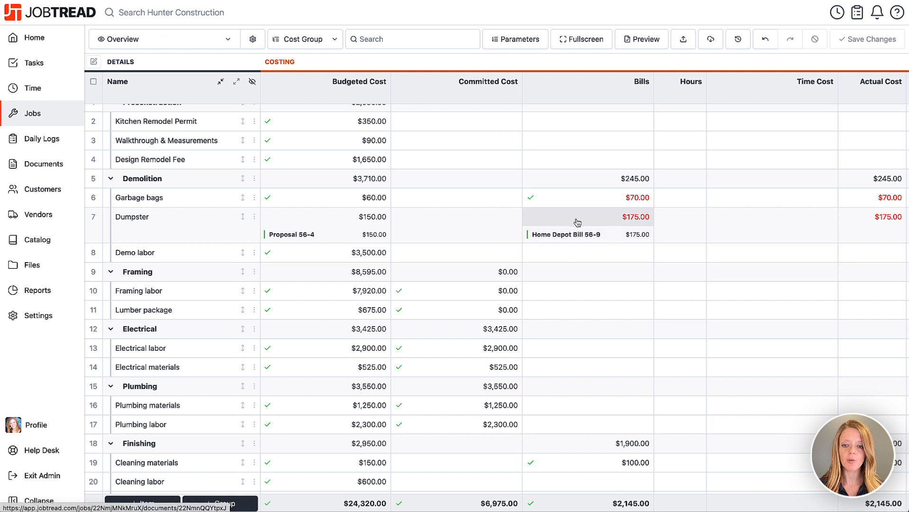
click(577, 221)
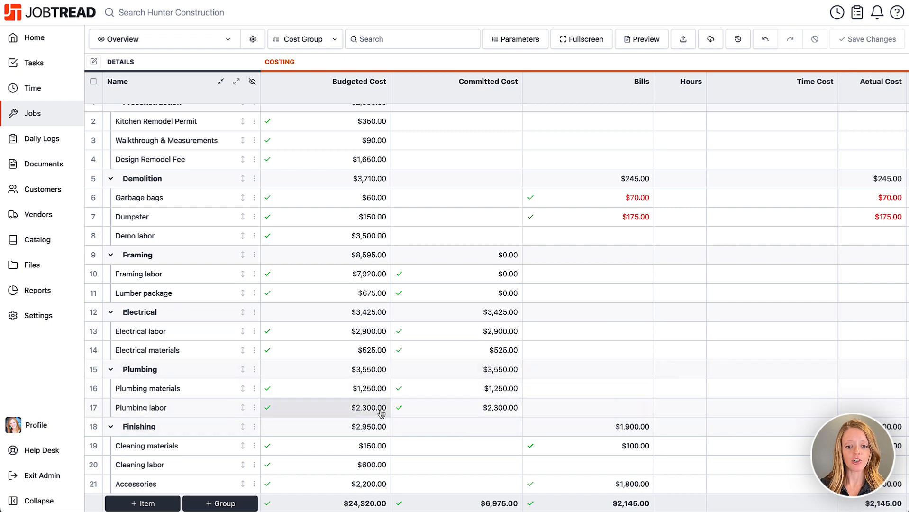
Open AR Perry Plumbing & Heating Purchase Order 56-6 from the Plumbing materials committed cost and create a vendor bill from it.
click(431, 396)
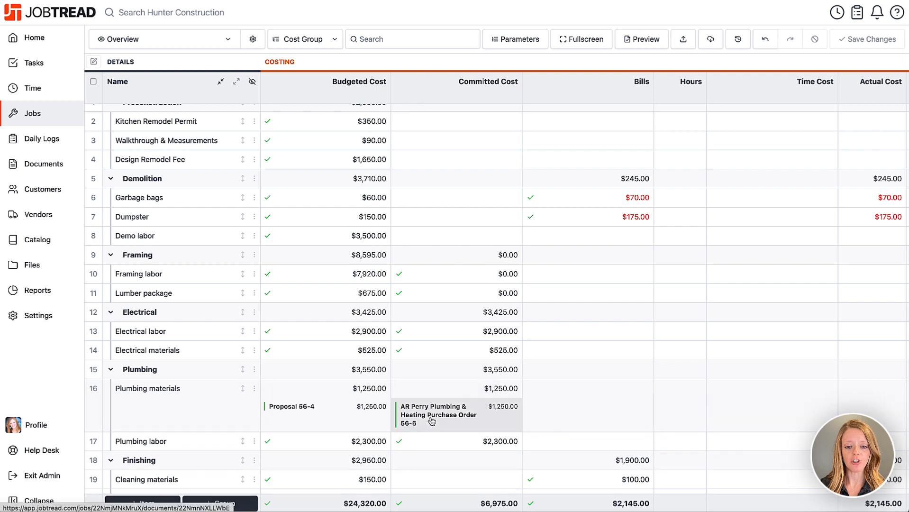
scroll(433, 416, up, 1)
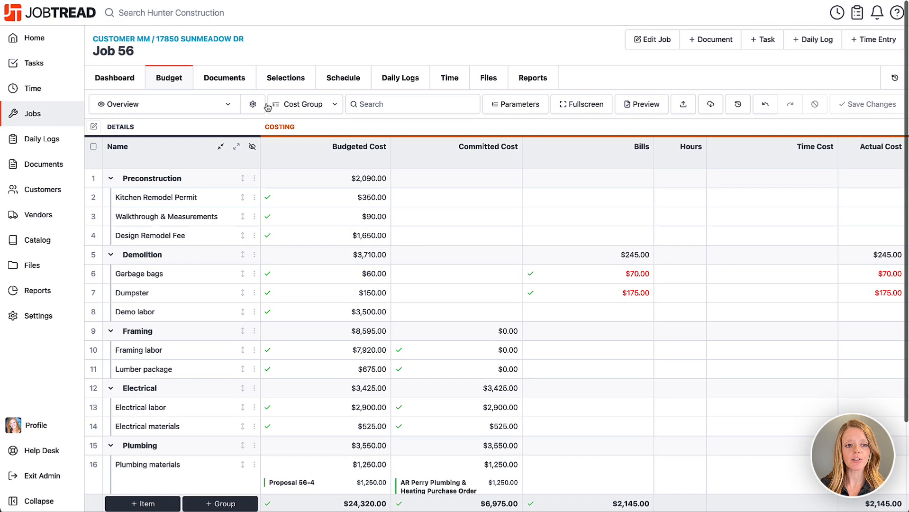
scroll(426, 437, down, 3)
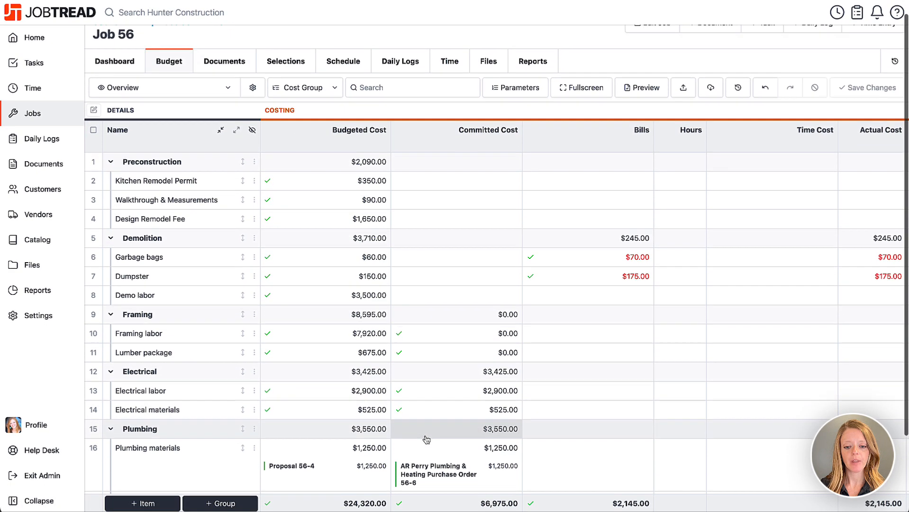
click(445, 450)
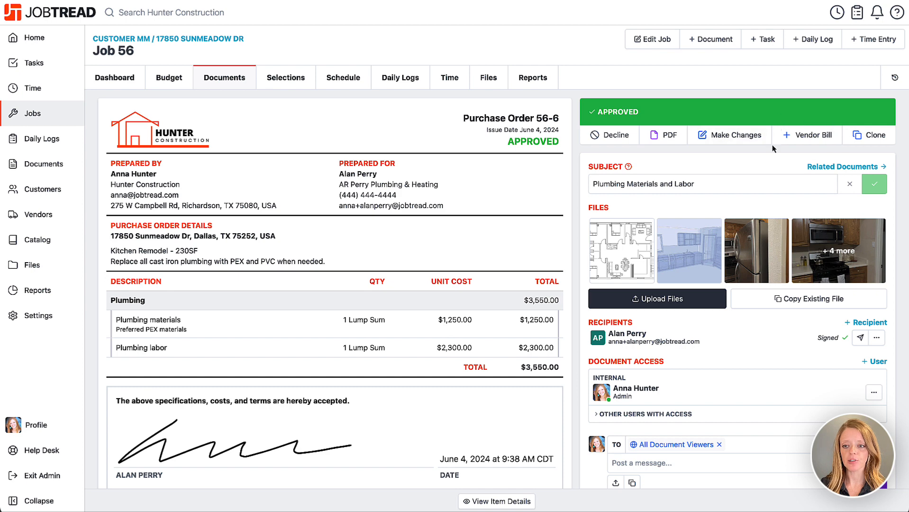
click(806, 137)
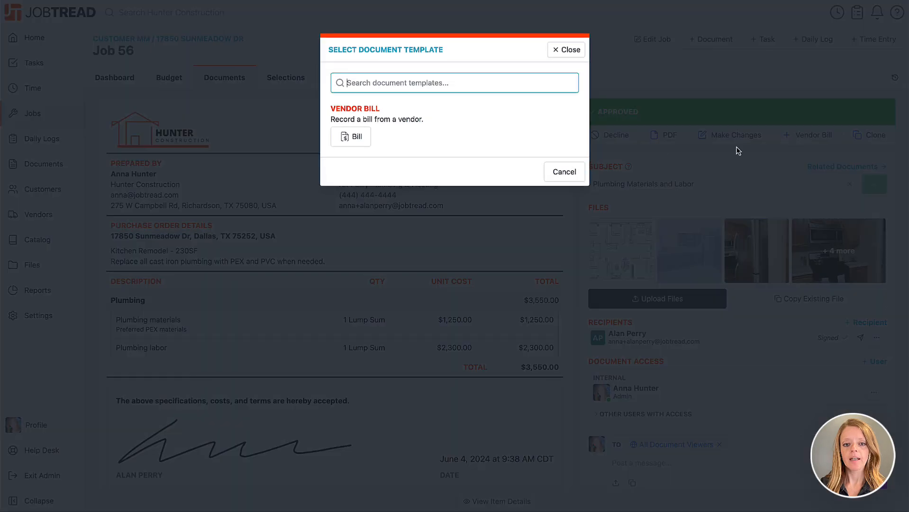
click(356, 137)
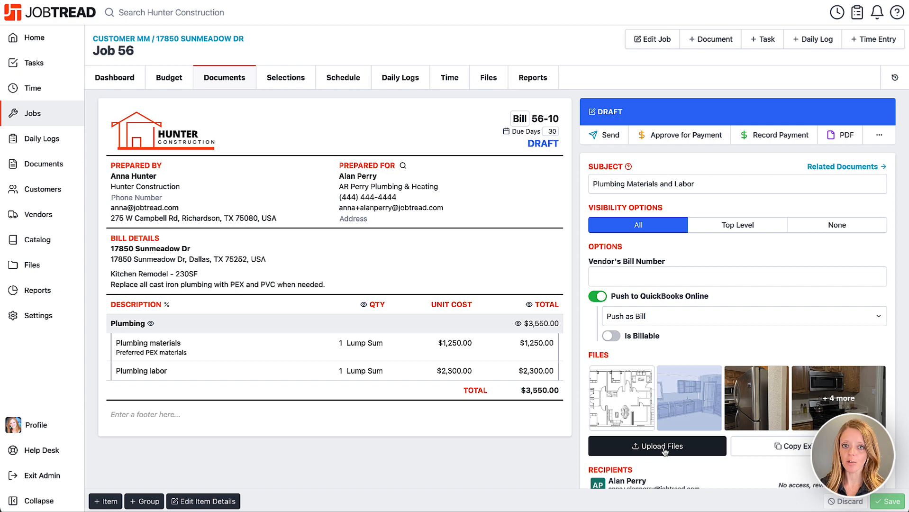
Review the draft plumbing bill's items and files, and approve it for payment.
scroll(665, 451, down, 3)
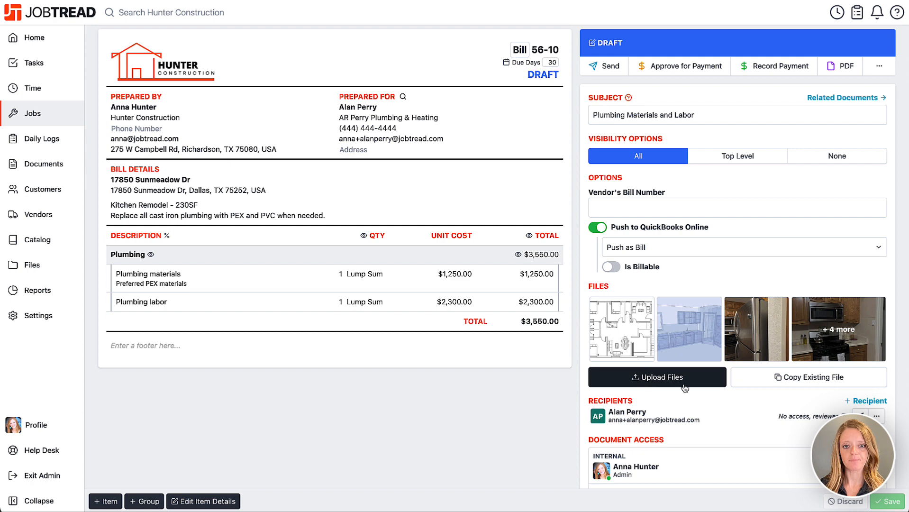
scroll(616, 403, up, 3)
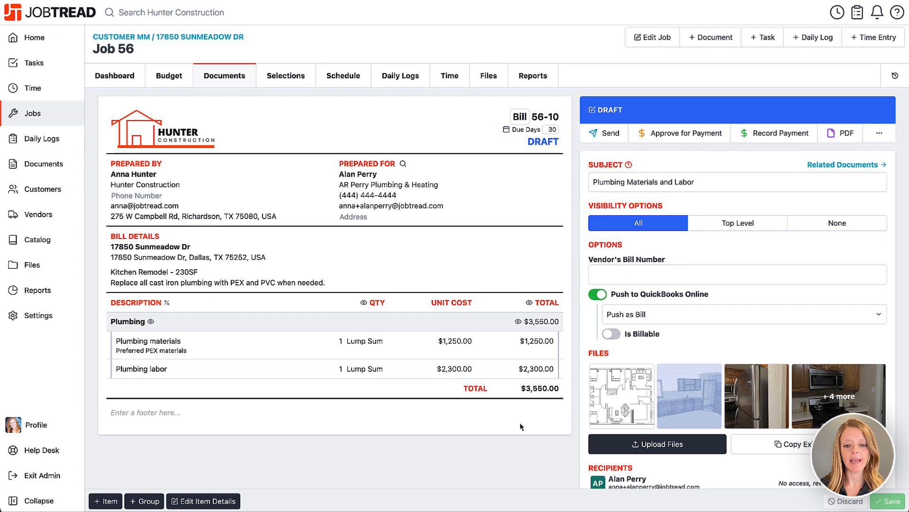
click(652, 135)
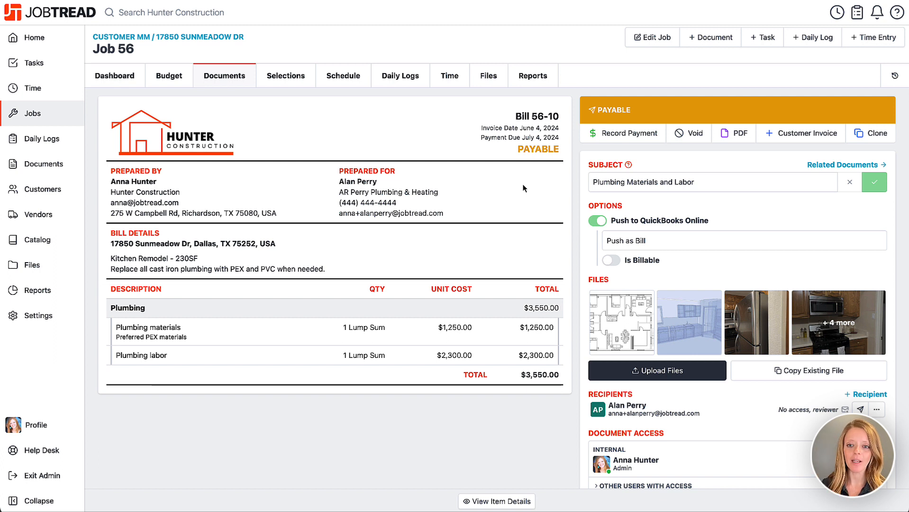
Record a $3,550 payment dated today by Check with its reference number and the note "Paid in full".
click(615, 135)
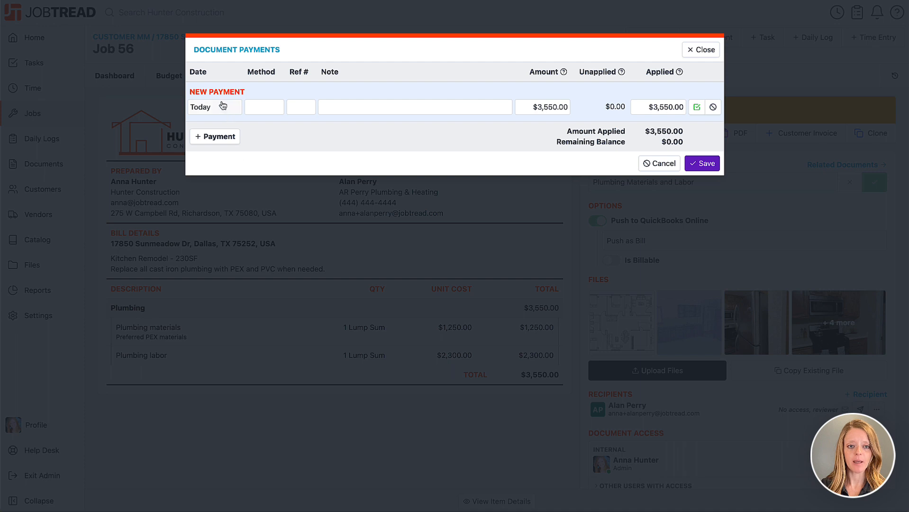
click(254, 105)
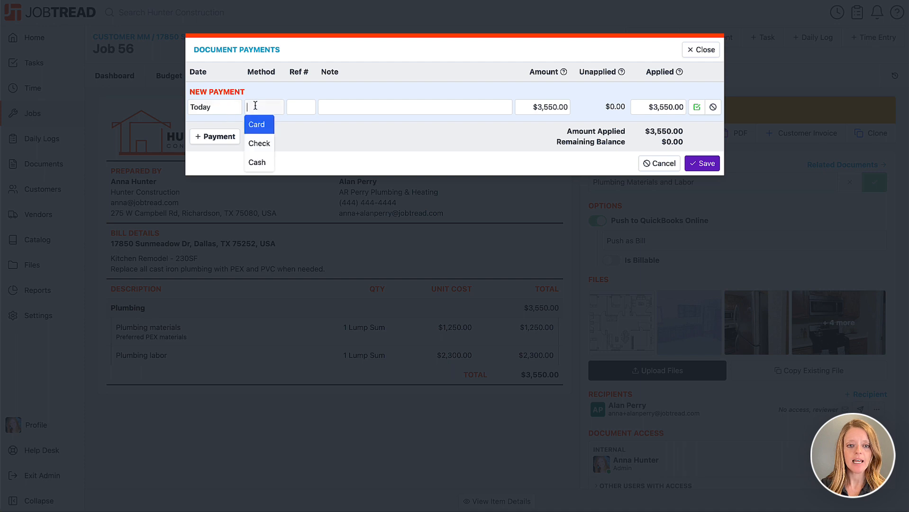
click(258, 143)
text(1896)
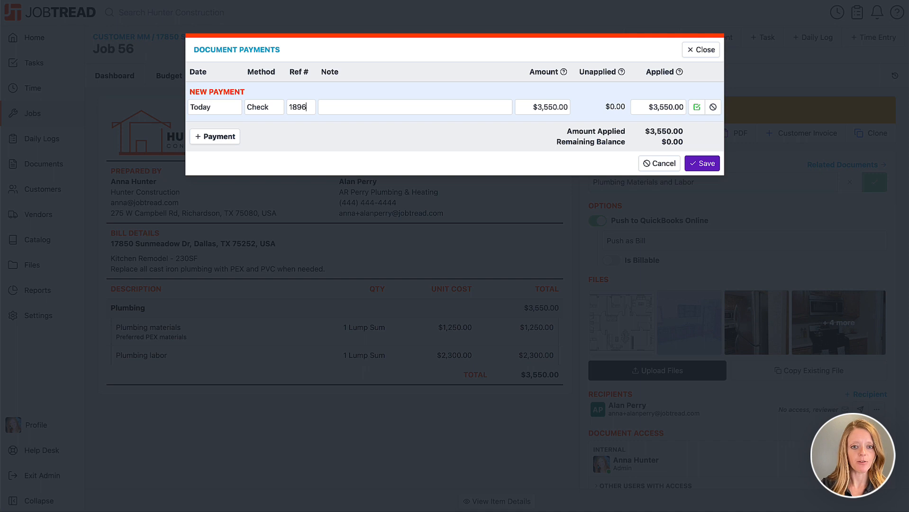
click(369, 106)
text(Paid in full)
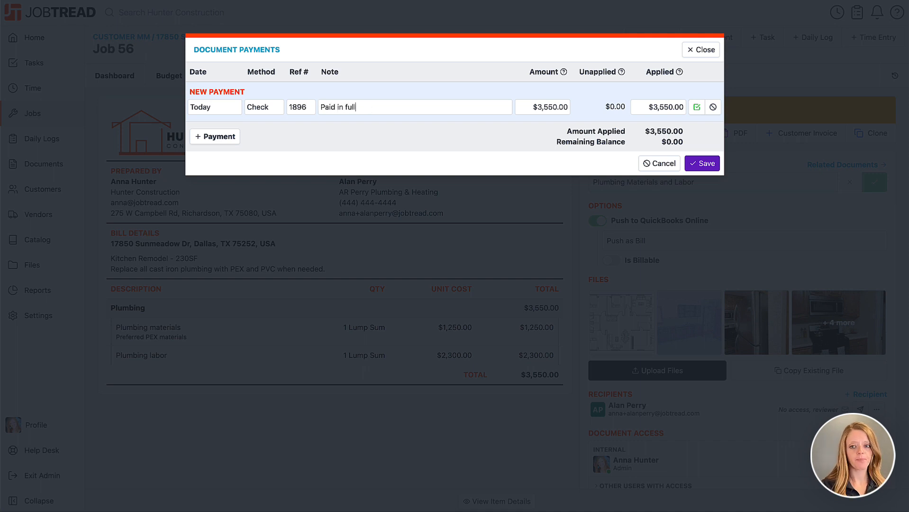
click(706, 163)
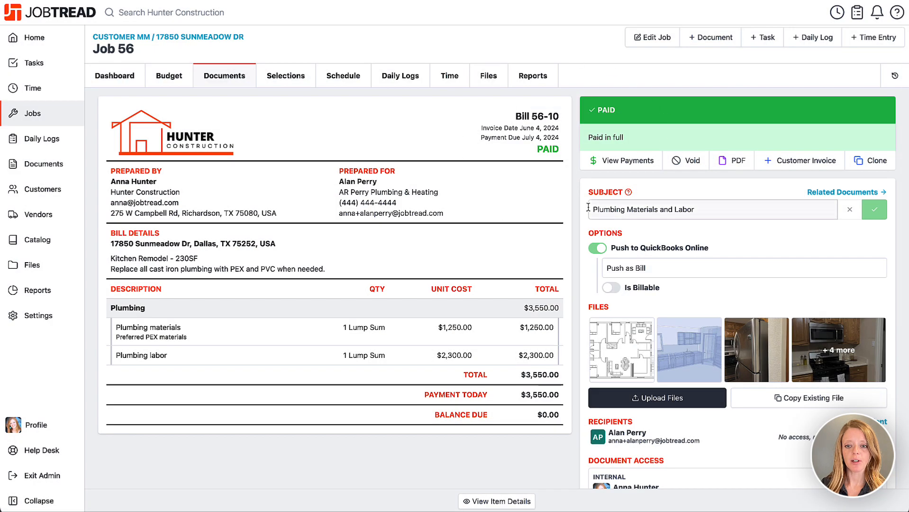
Open the job's budget and compare the Plumbing bills with the budgeted and committed costs.
click(169, 82)
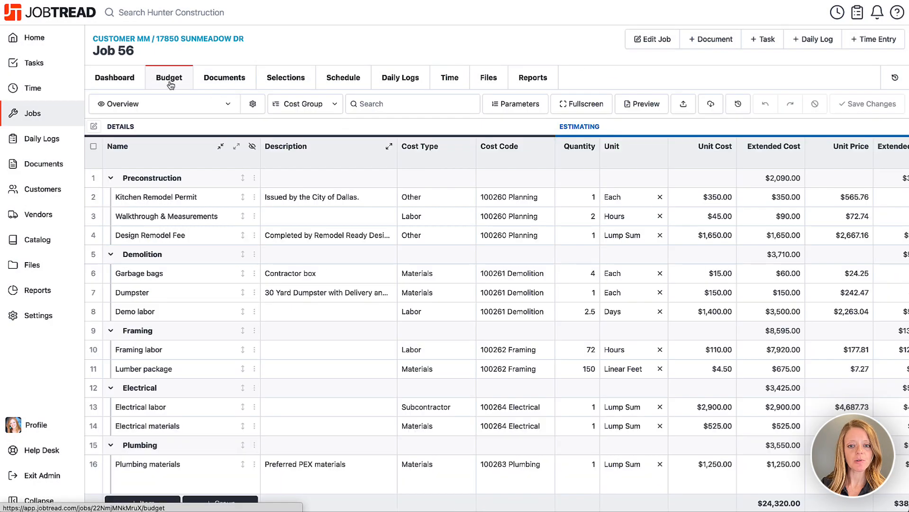
scroll(597, 145, right, 10)
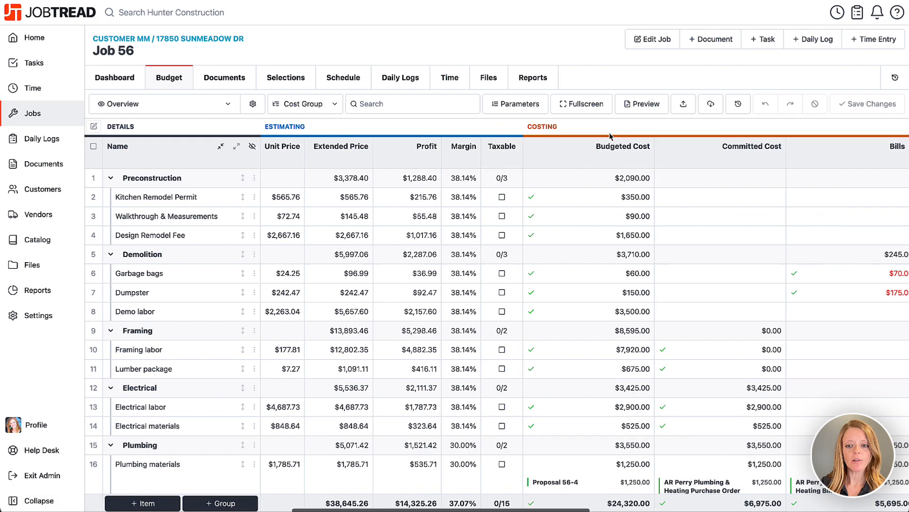
scroll(610, 137, right, 5)
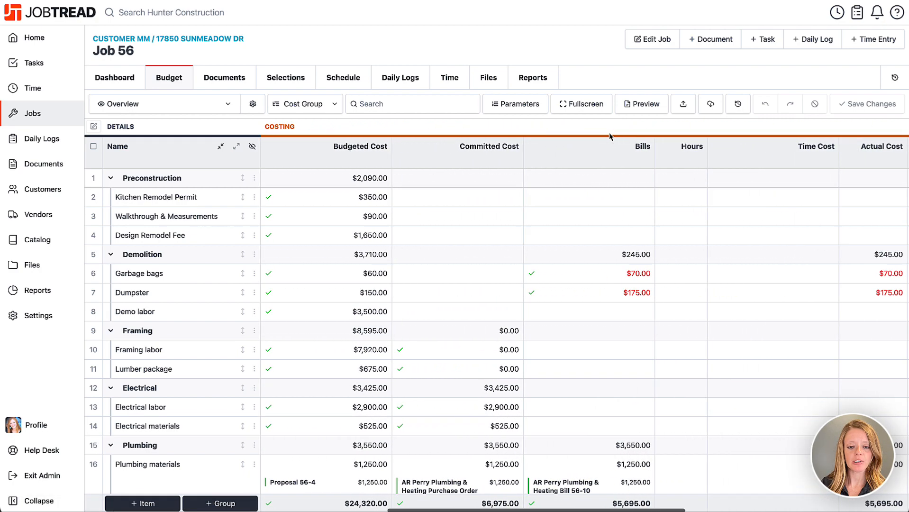
scroll(534, 336, down, 1)
scroll(534, 335, down, 2)
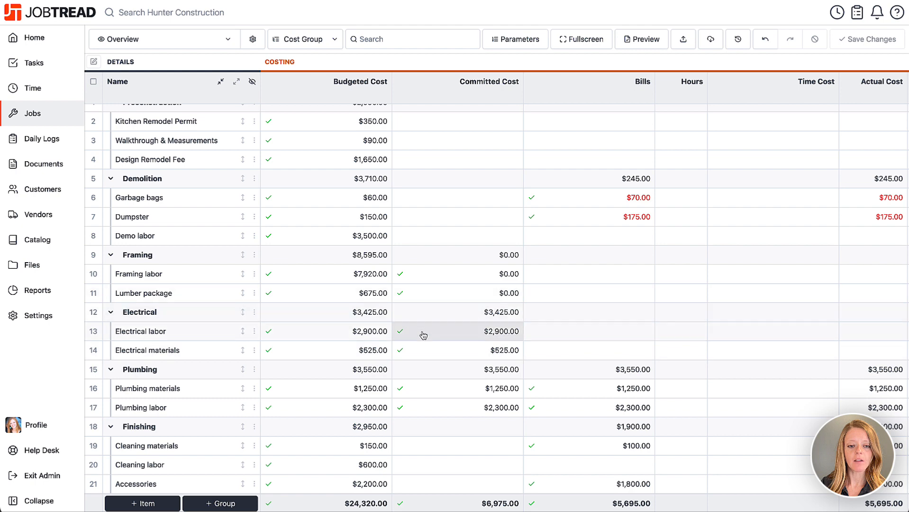
Open Mangold Electric Purchase Order 56-5 from the Electrical materials committed cost and create a vendor bill from it.
mouse_move(439, 353)
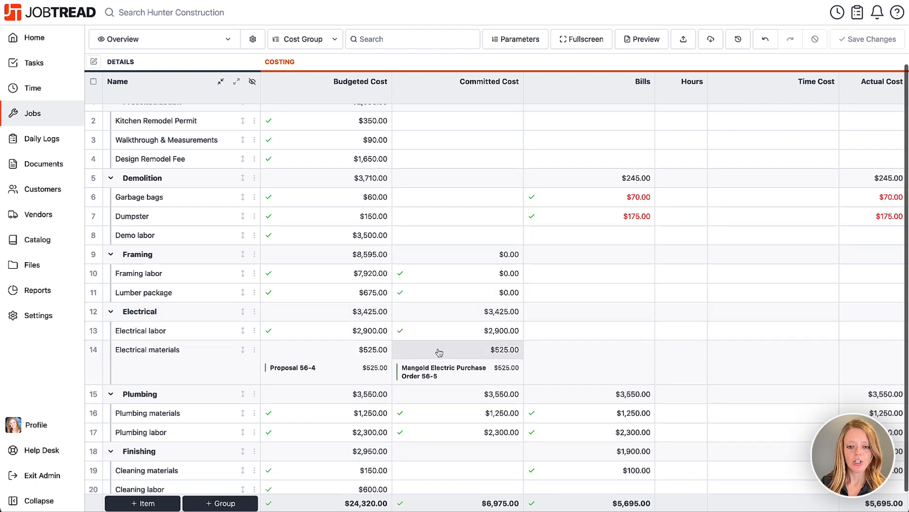
click(447, 377)
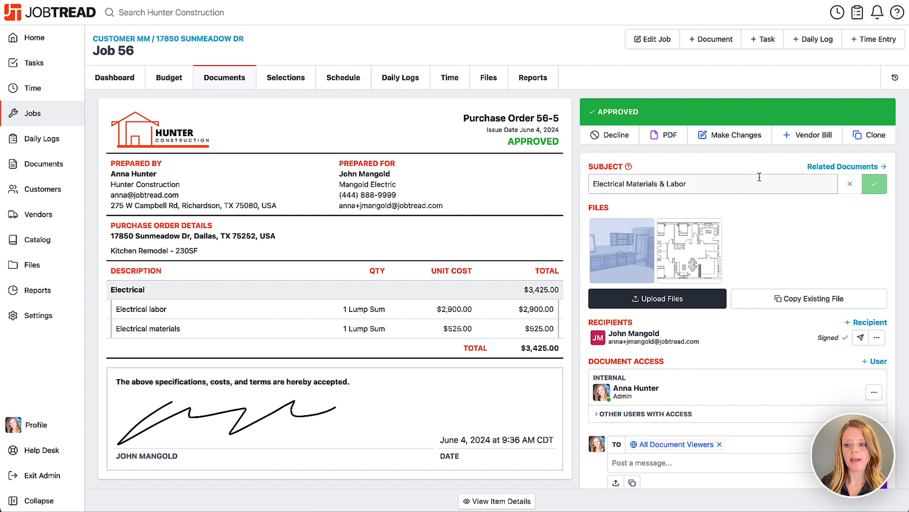
click(801, 136)
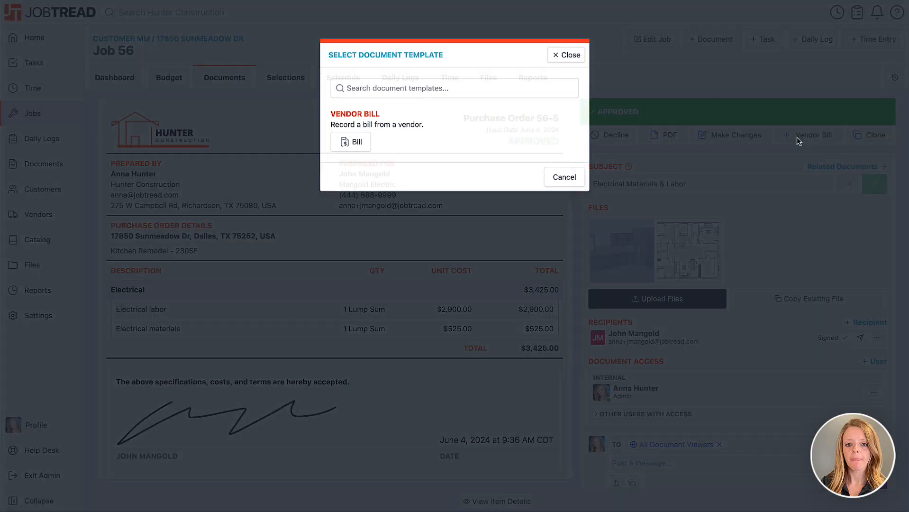
click(350, 138)
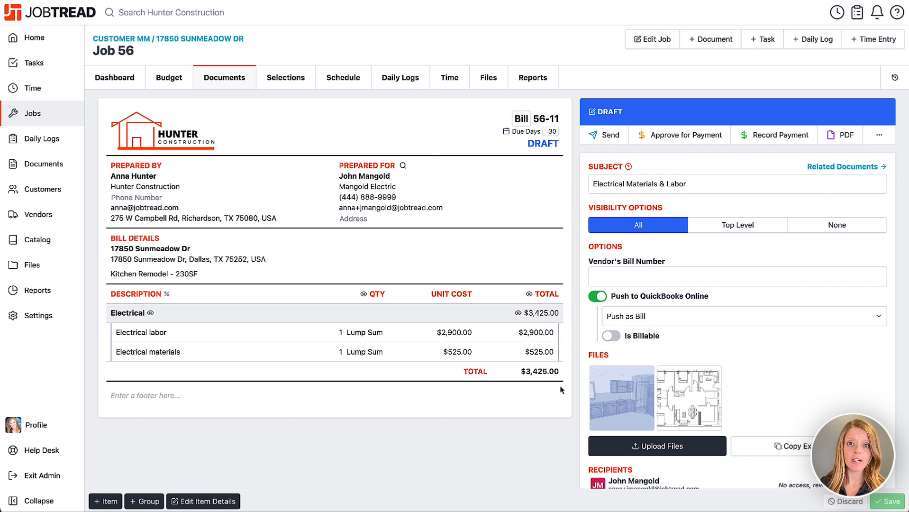
Set the Electrical labor item's unit cost to $3,100 in the draft bill and close its details.
scroll(561, 389, down, 1)
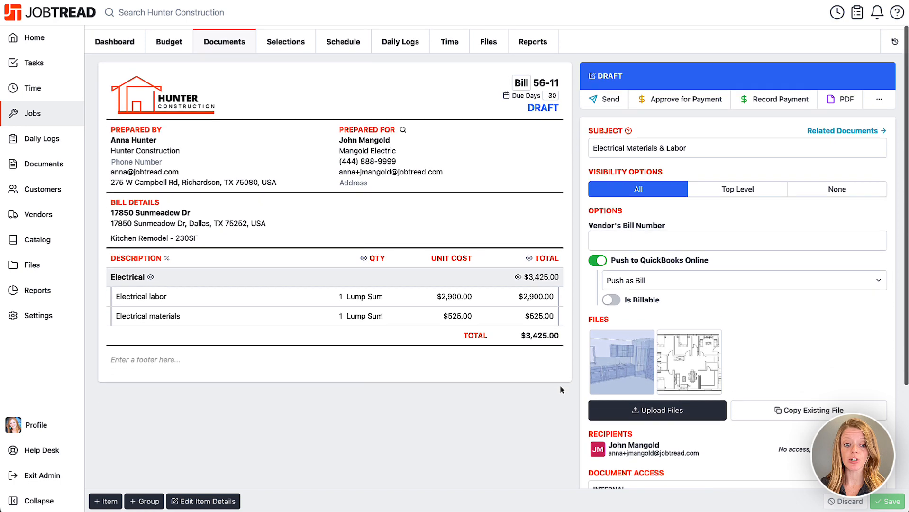
click(541, 300)
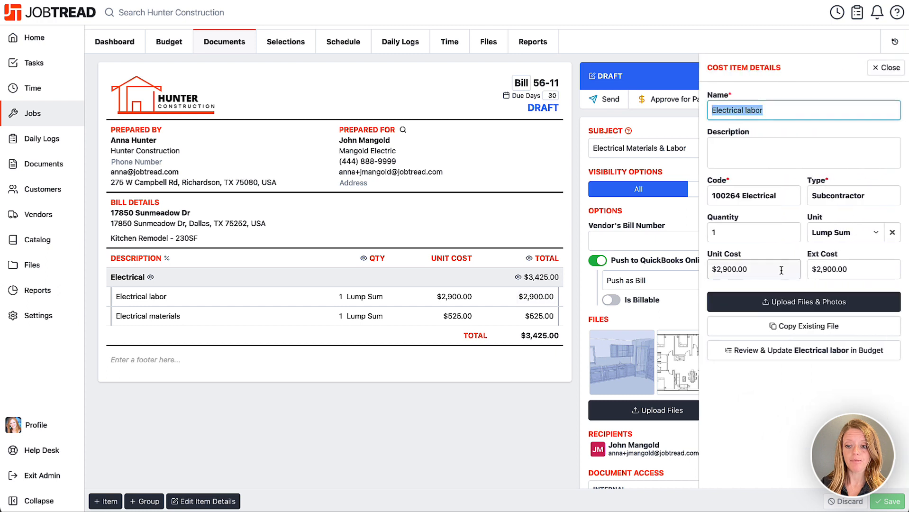
drag(748, 268, 708, 267)
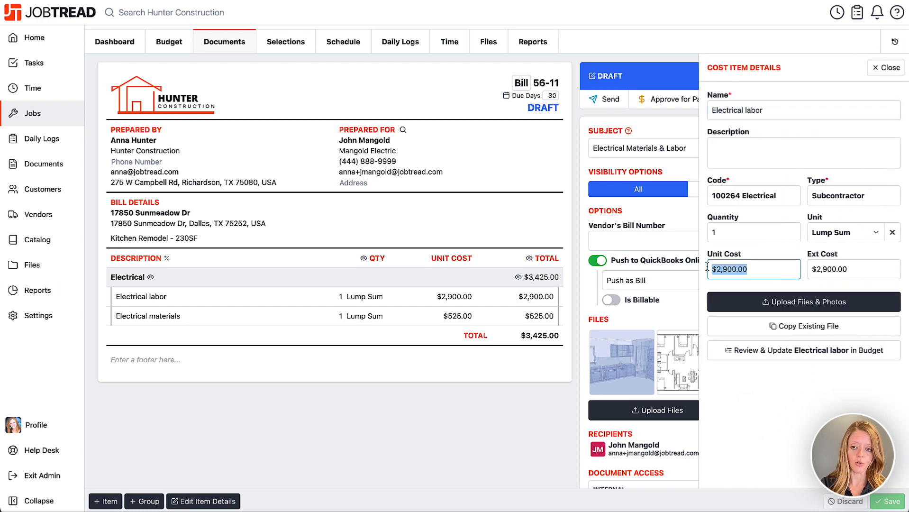
text(3100)
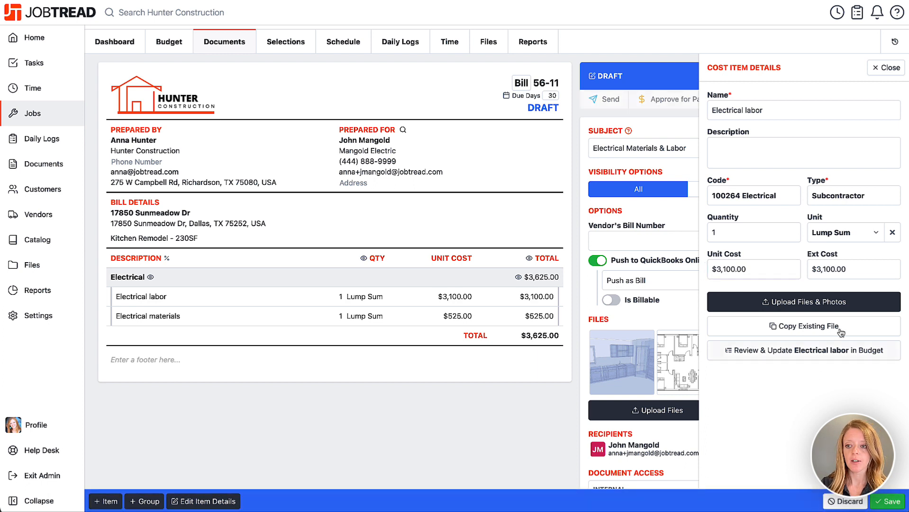
click(884, 70)
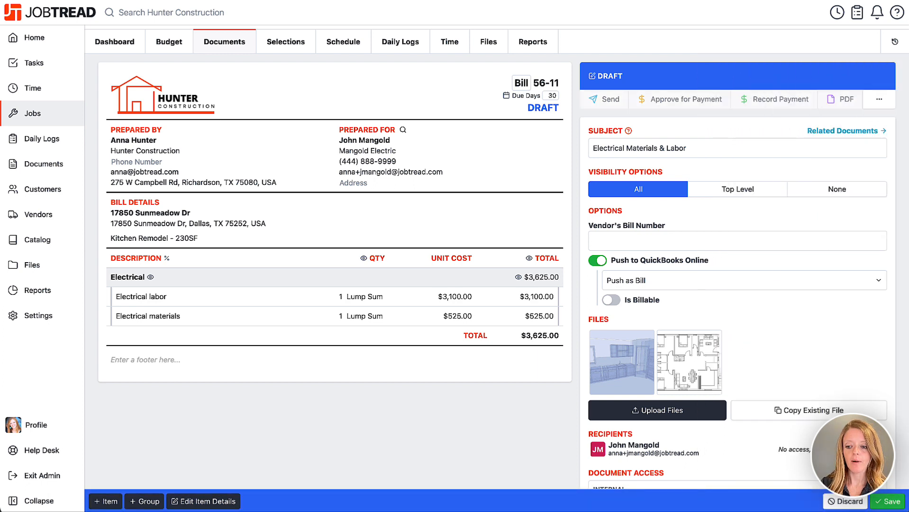
Save the draft Electrical Materials & Labor bill and approve it for payment.
click(882, 502)
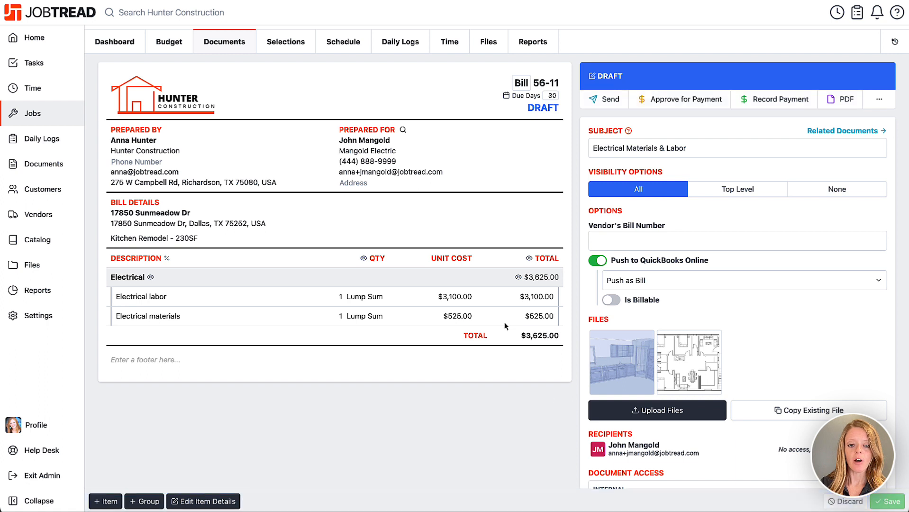
click(684, 100)
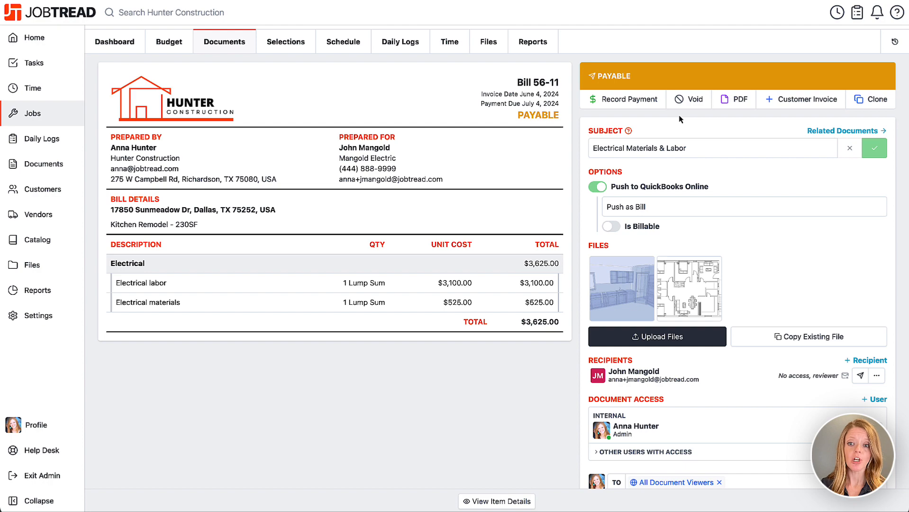
Add a payment to the bill dated Mon, May 27 by Check, with its reference number and the note "Materials Only".
click(616, 100)
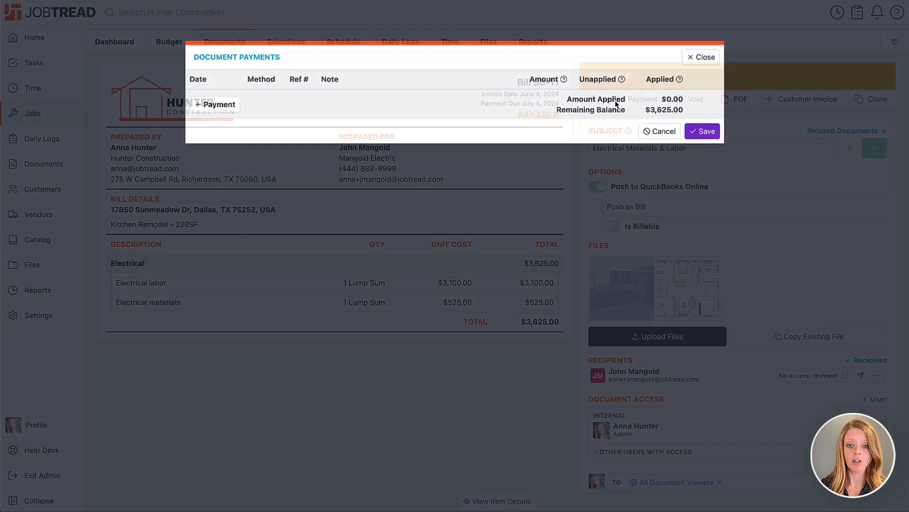
click(223, 110)
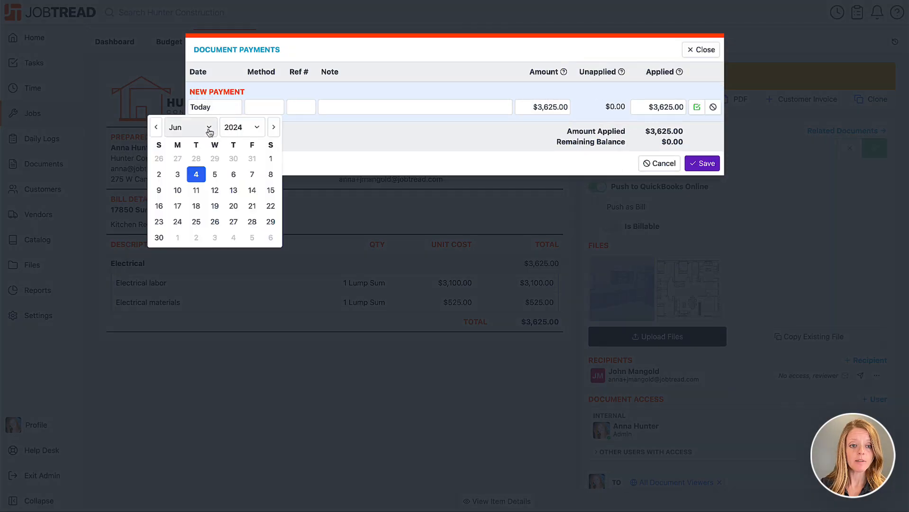
click(177, 158)
click(258, 106)
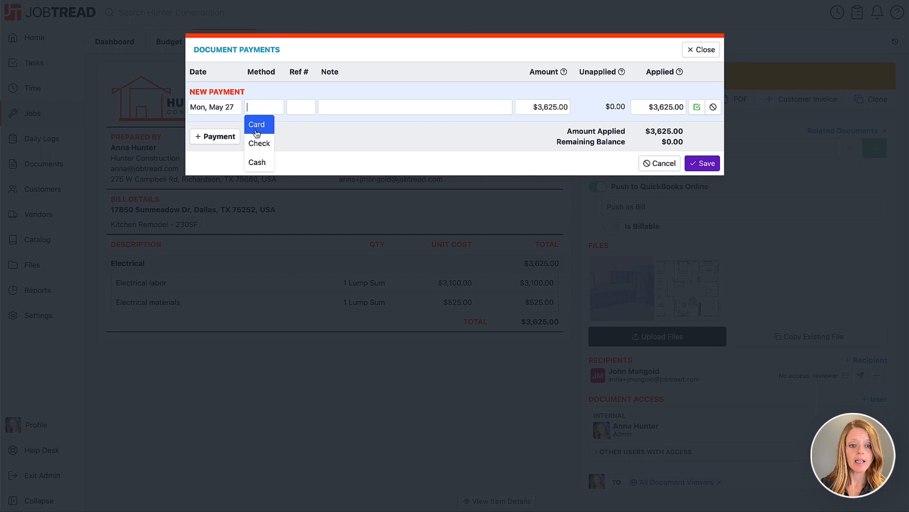
click(258, 143)
click(306, 103)
text(7)
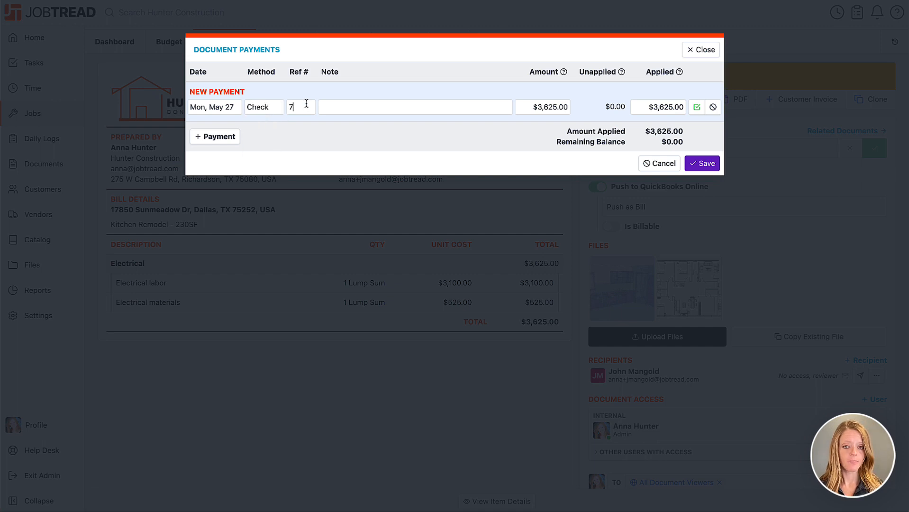
text(565)
click(326, 113)
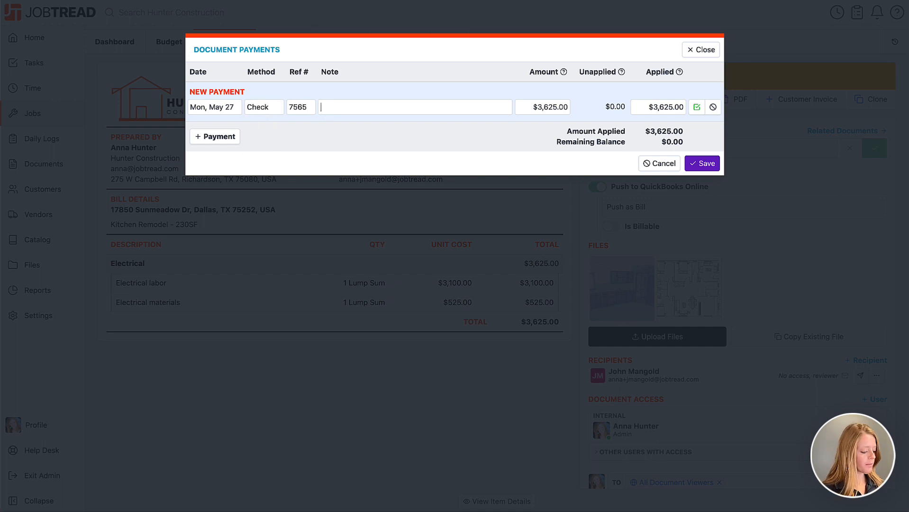
text(Materials Only)
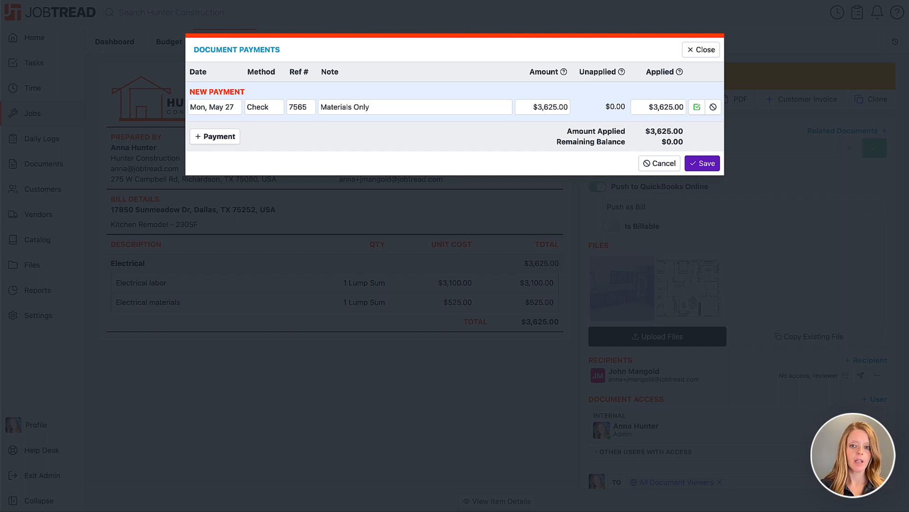
Set the payment amount to $525, save it and check the payment line on the bill.
click(561, 108)
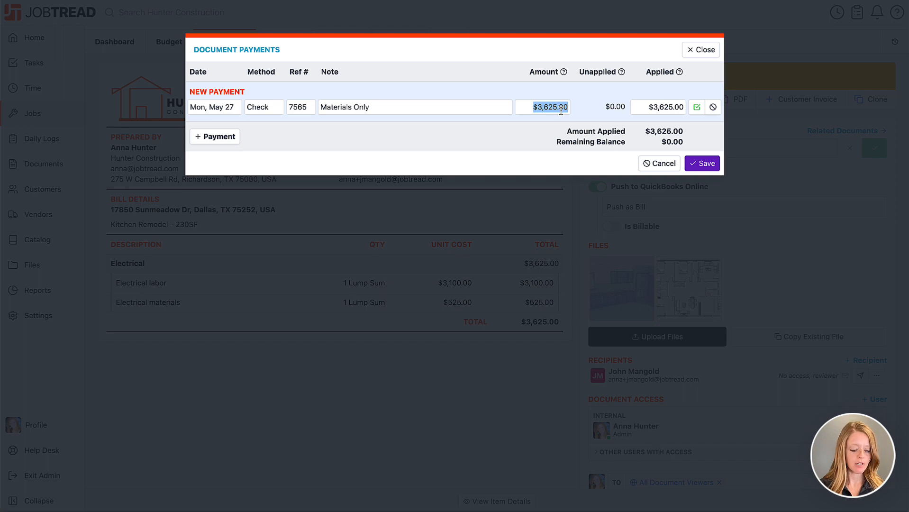
key(BackSpace)
text(525)
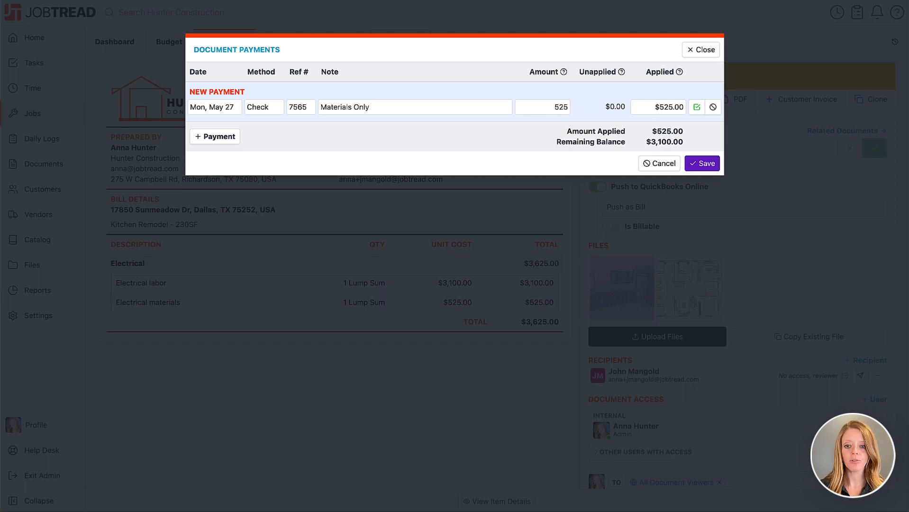
click(569, 157)
click(702, 163)
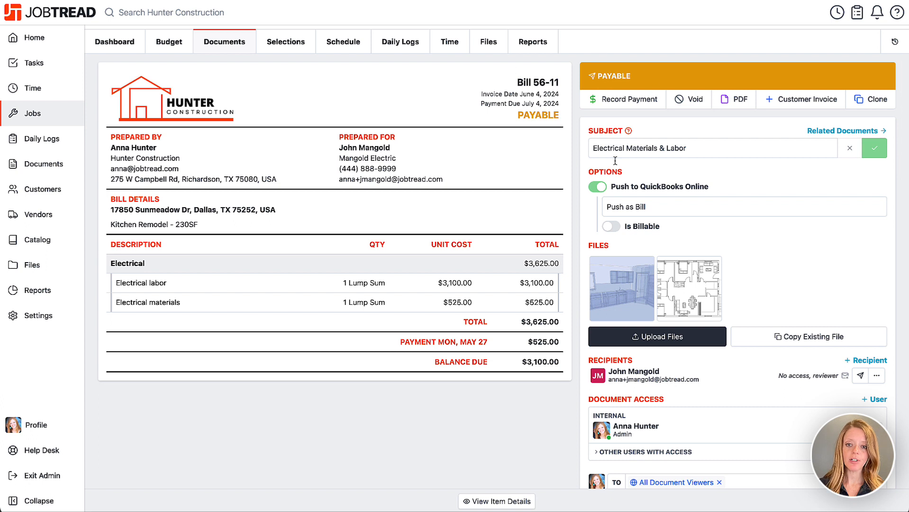
drag(560, 341, 399, 340)
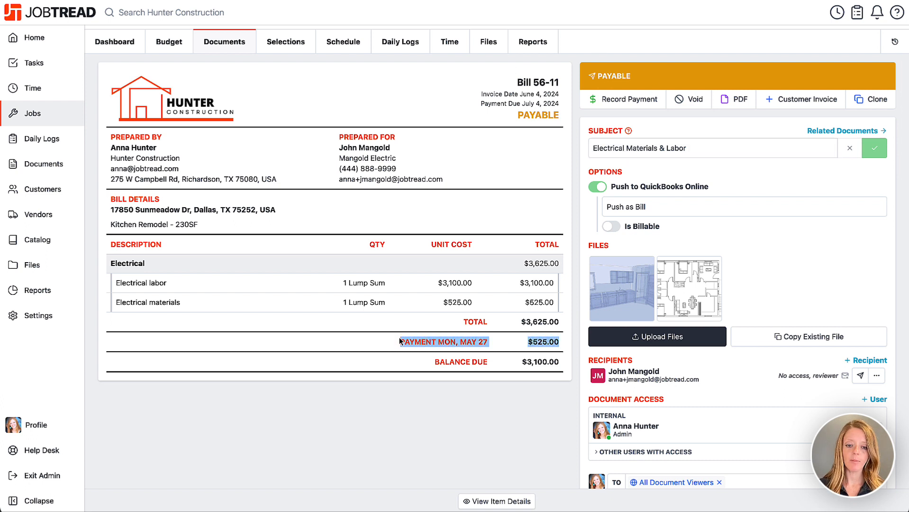
click(396, 340)
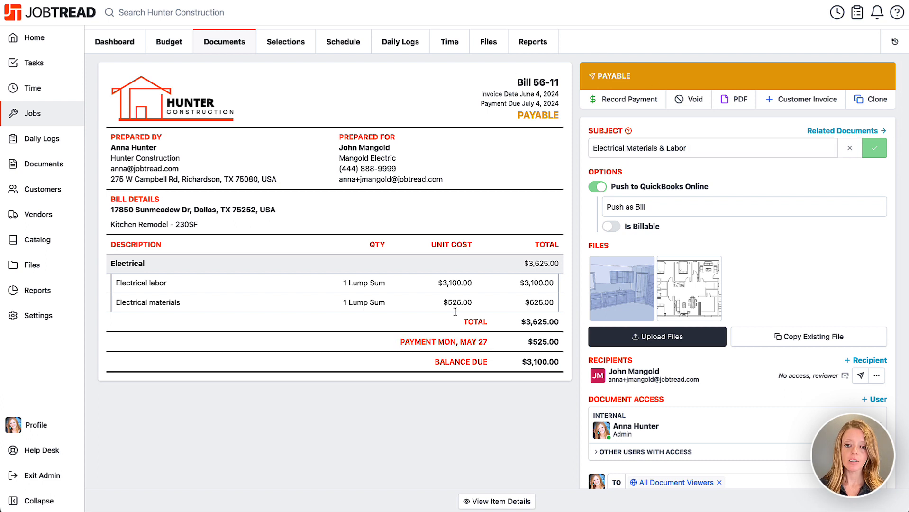
Record a second payment of $3,100 dated today by Check, with its reference number and the note "Labor".
click(597, 99)
click(271, 127)
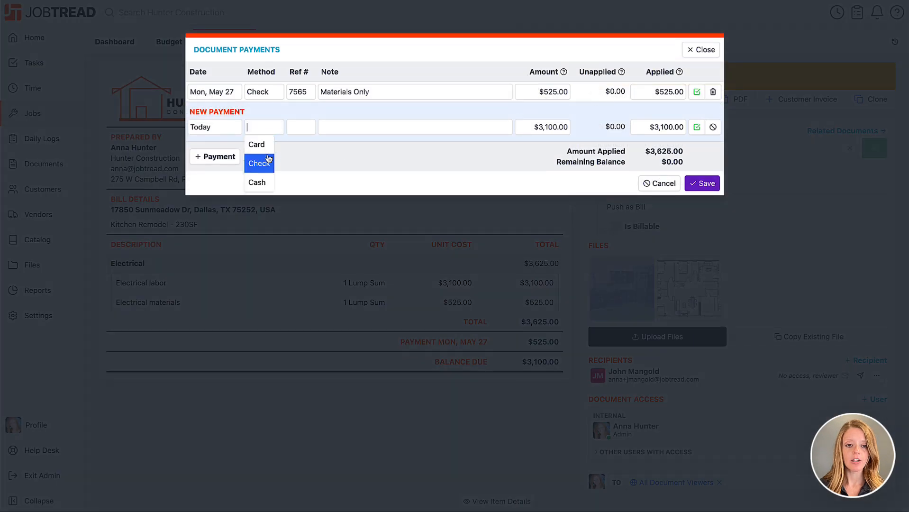
click(265, 160)
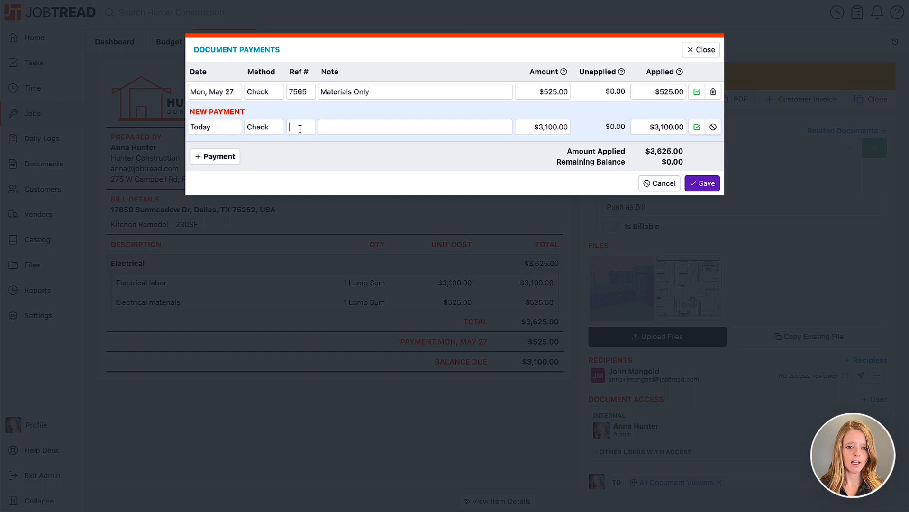
text(534)
key(Tab)
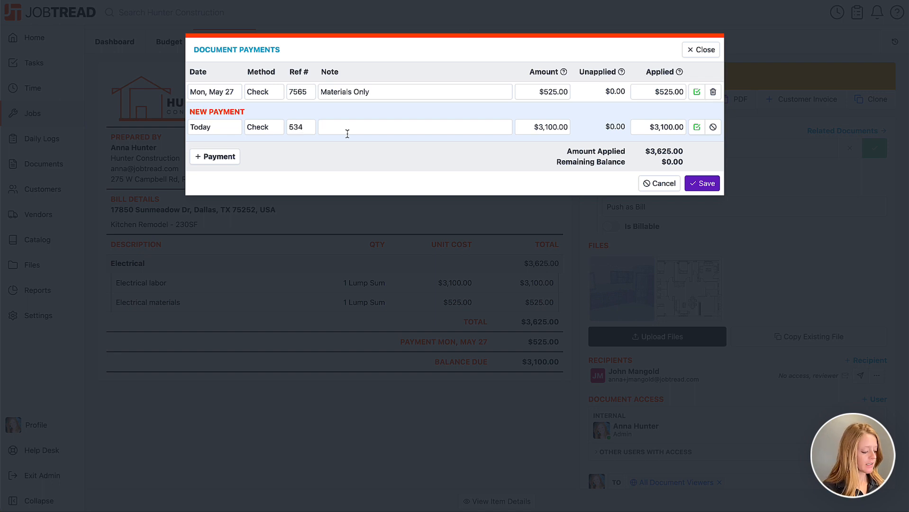
text(Labor)
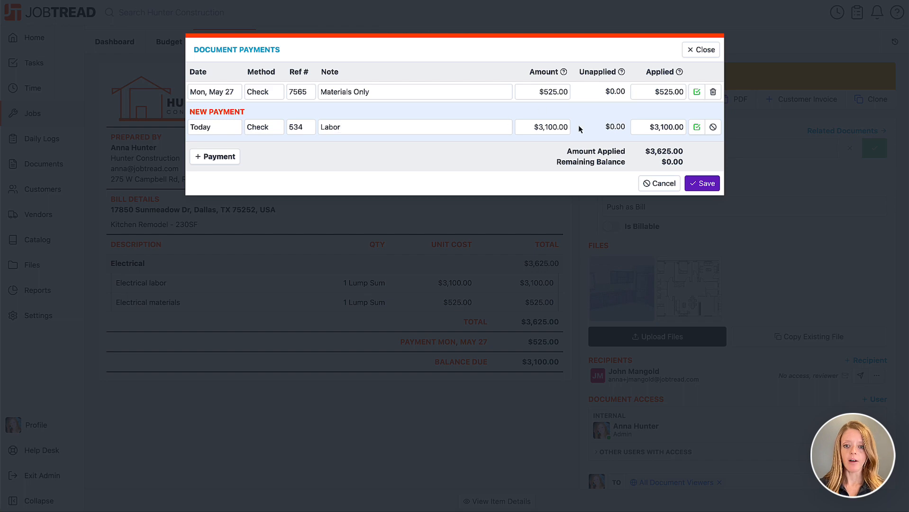
click(706, 184)
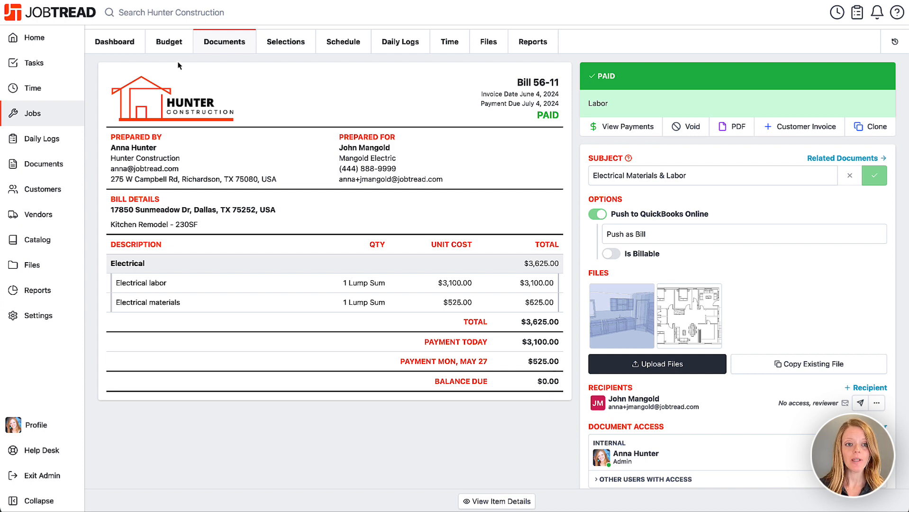
Open the job's budget and compare the Electrical bills with the budgeted and committed costs.
click(173, 44)
scroll(611, 309, right, 10)
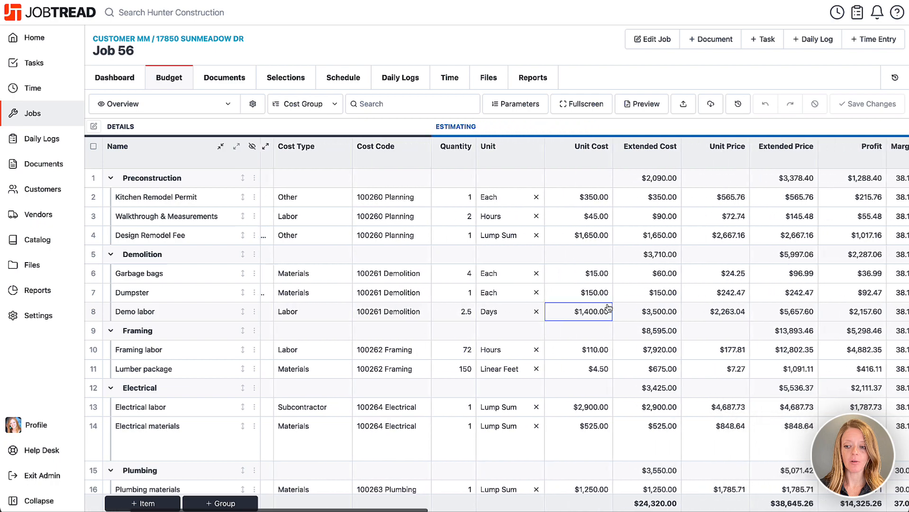
scroll(608, 308, right, 10)
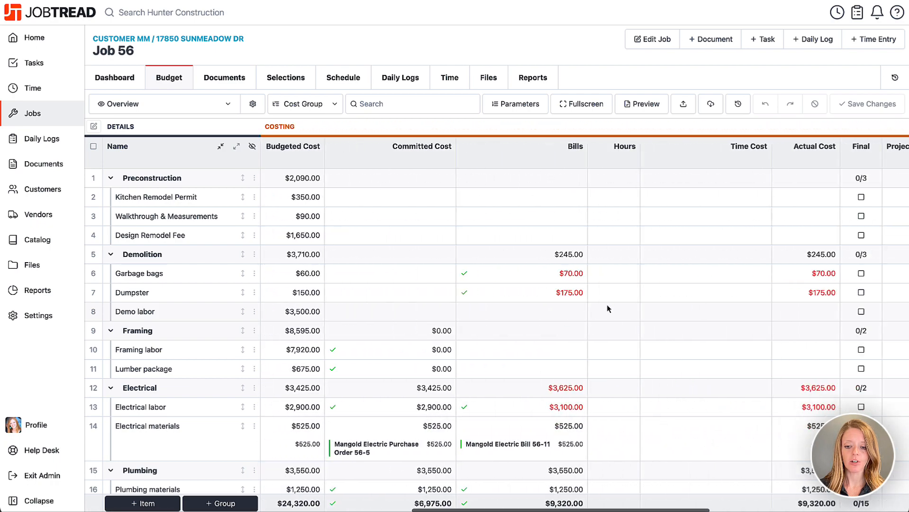
click(543, 432)
scroll(508, 369, down, 3)
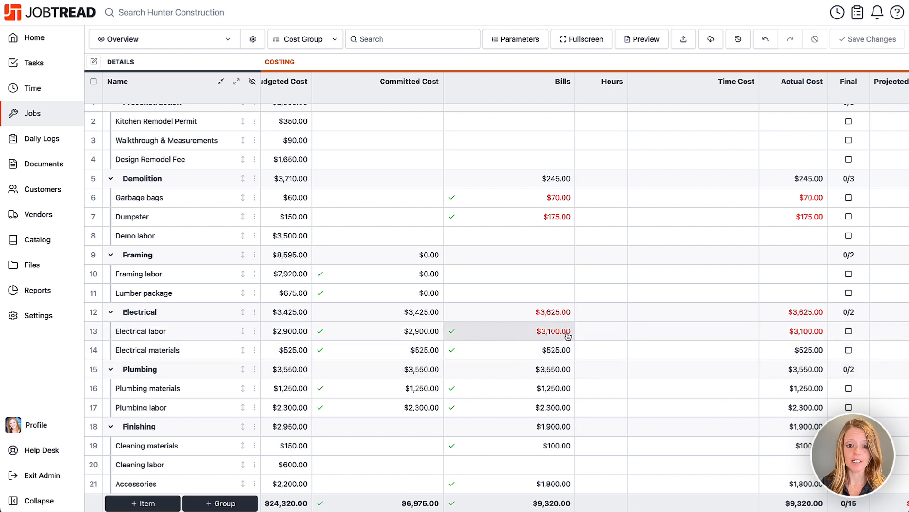
scroll(567, 335, left, 1)
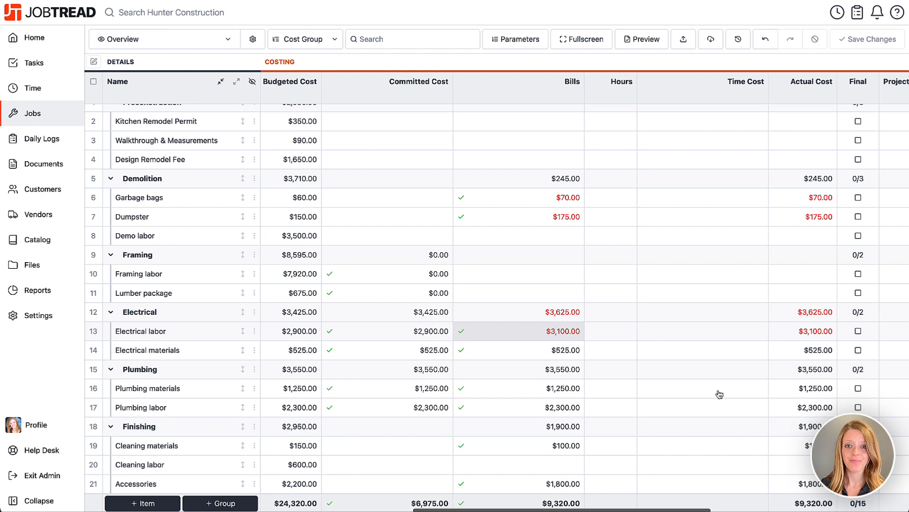